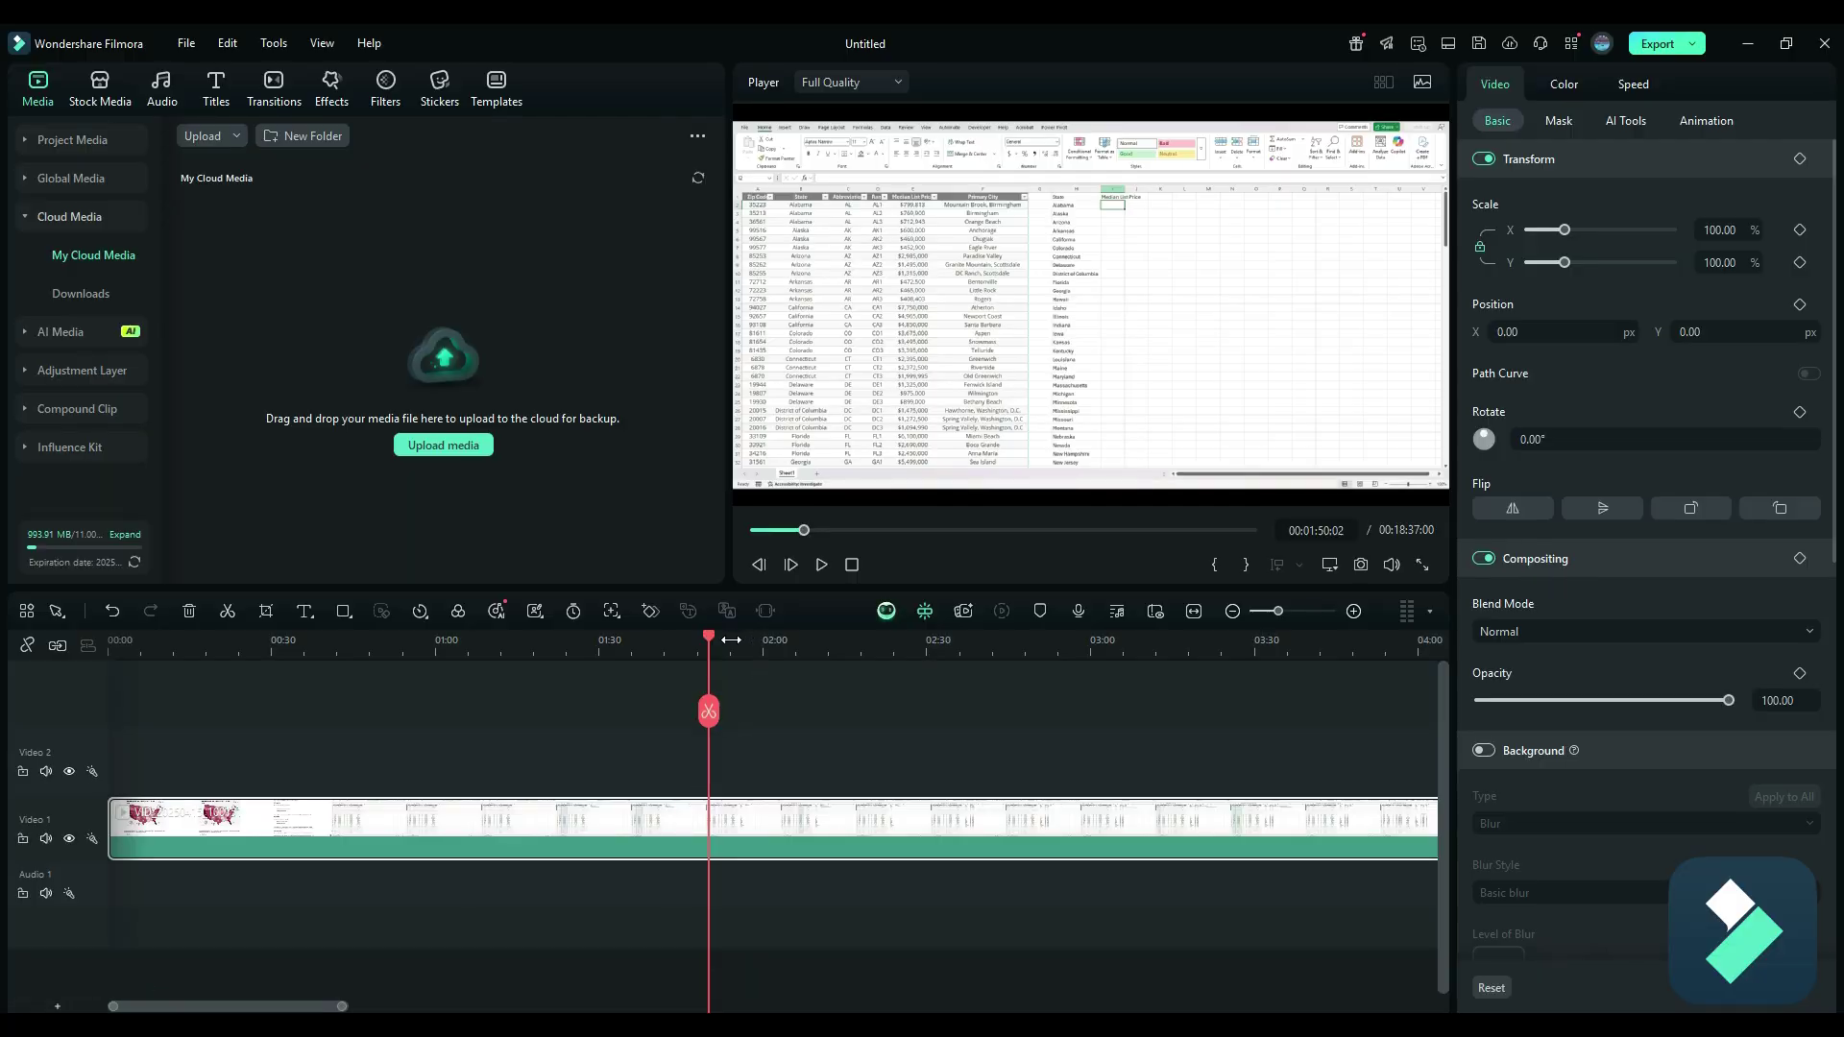
Add a Transform keyframe on the Excel clip at 00:01:55:05, where formula typing begins
{"action": "left_click_drag", "start_coordinate": [711, 639], "coordinate": [759, 649]}
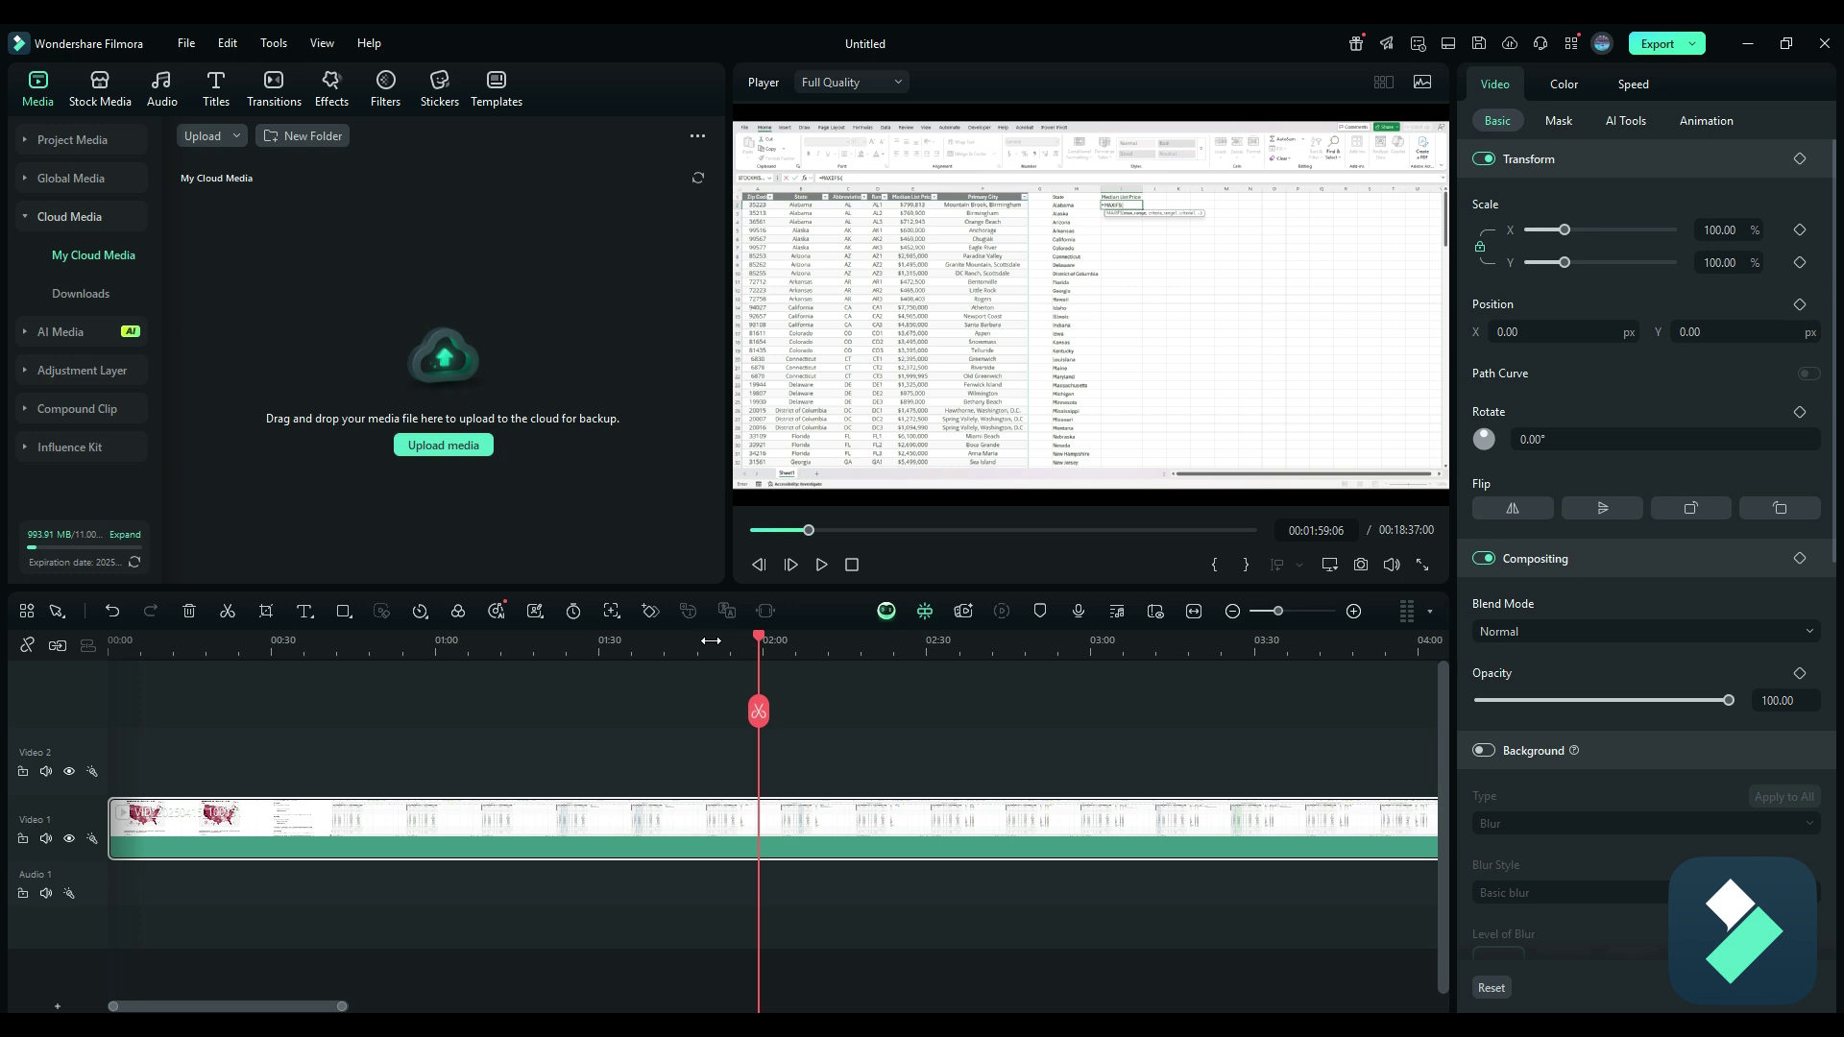
{"action": "left_click_drag", "start_coordinate": [759, 640], "coordinate": [737, 639]}
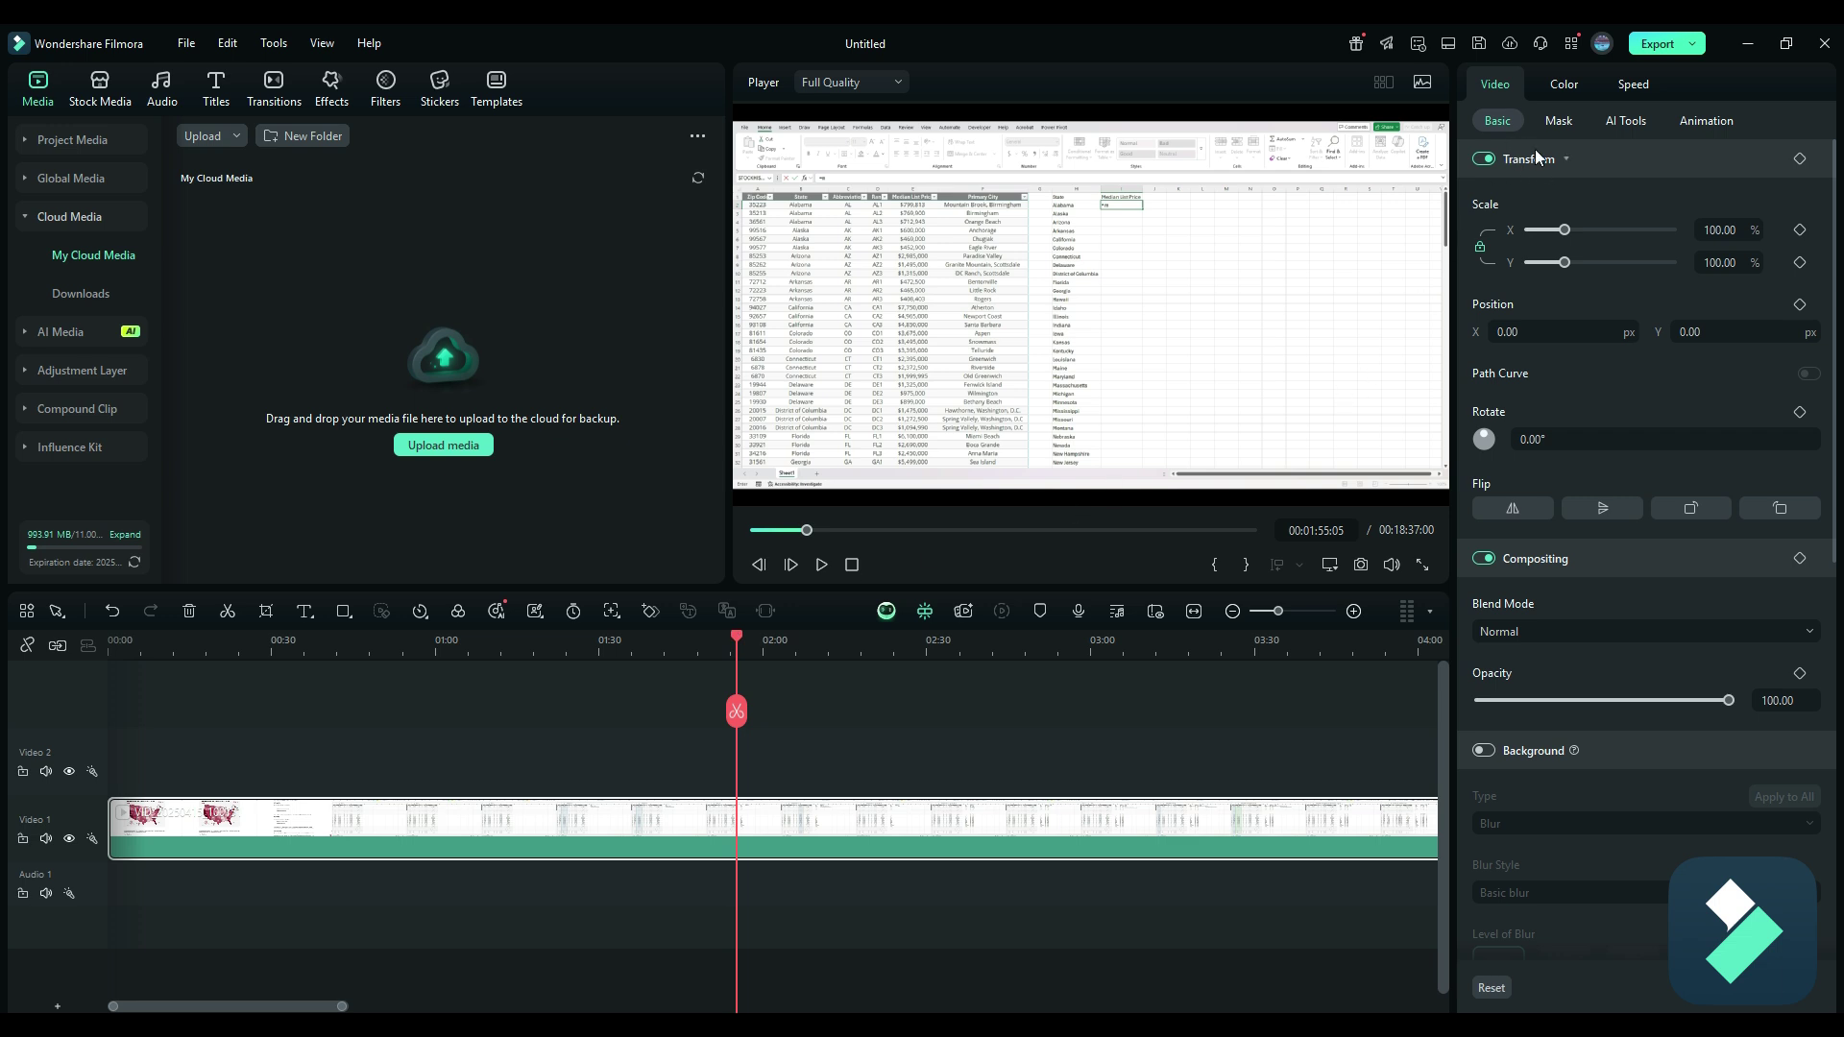
{"action": "left_click", "coordinate": [1800, 161]}
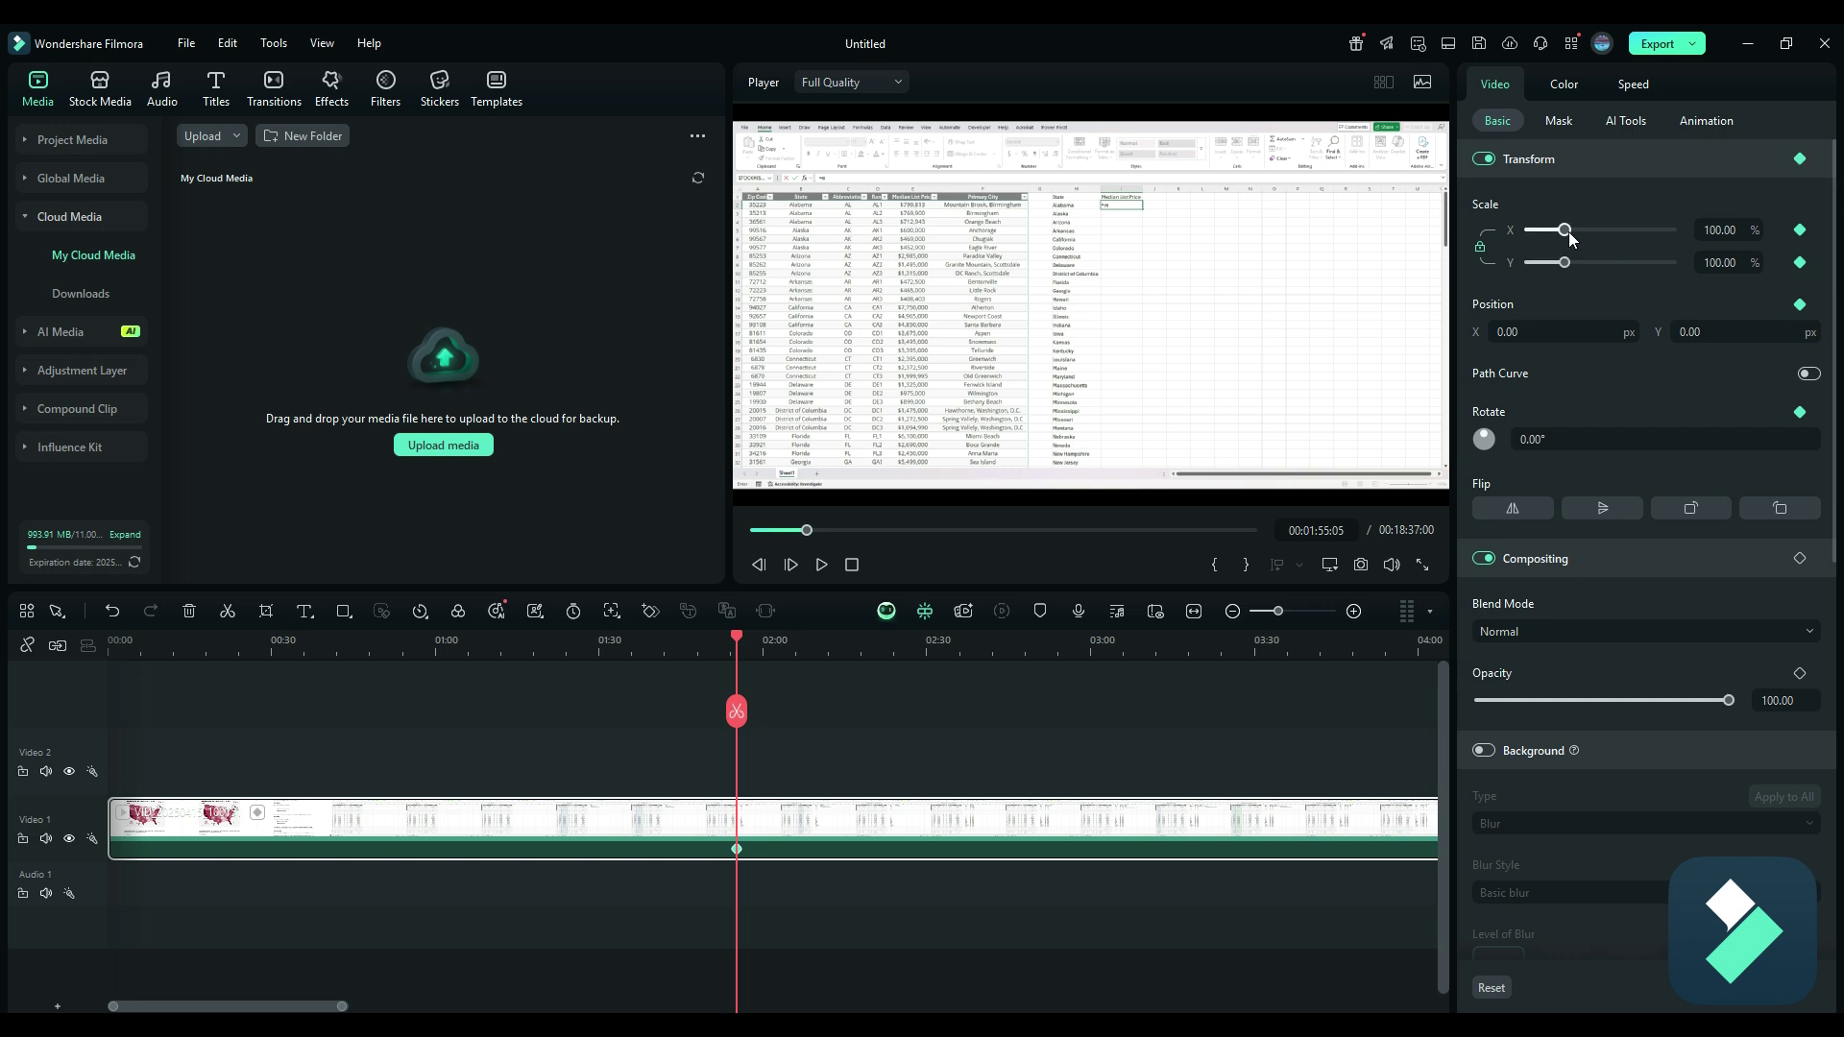
Zoom to 288.44% at position -560/-498 on the Median List Price cell and keyframe it at 3:42
{"action": "left_click_drag", "start_coordinate": [1567, 232], "coordinate": [1630, 232]}
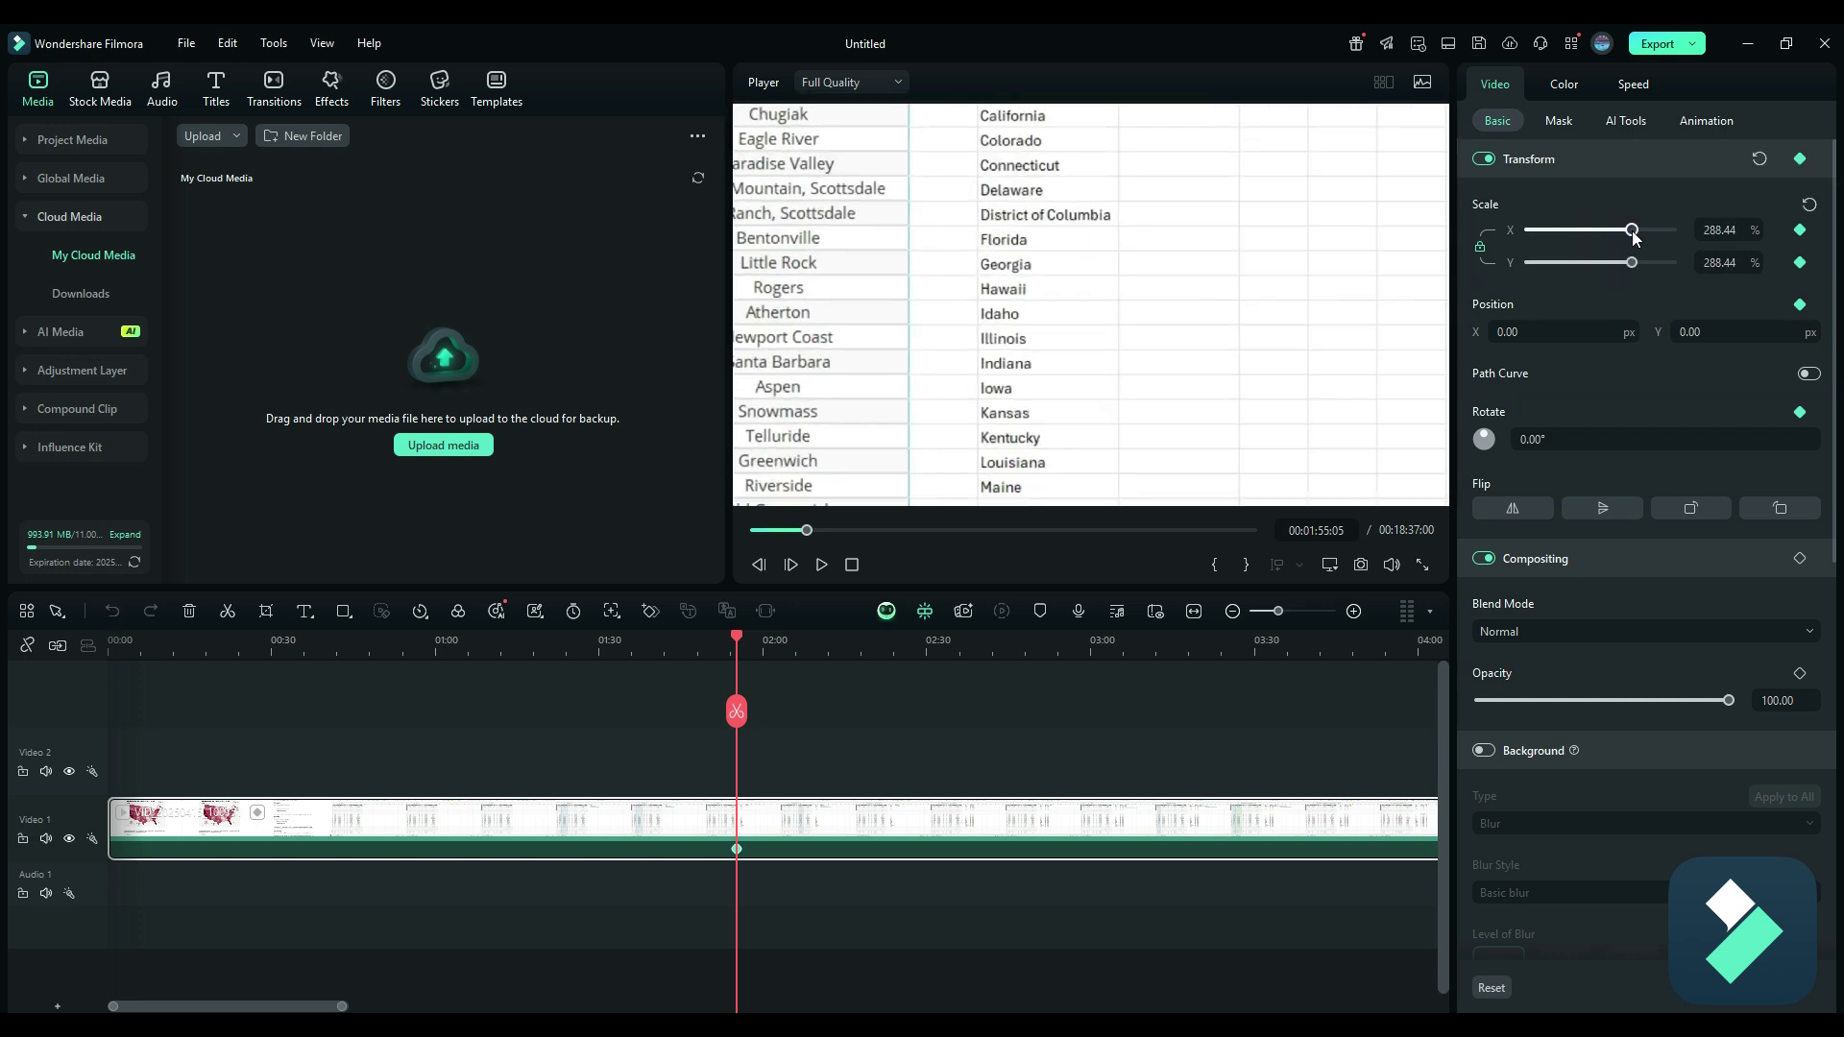
{"action": "left_click_drag", "start_coordinate": [1666, 331], "coordinate": [1776, 330]}
{"action": "left_click_drag", "start_coordinate": [1568, 336], "coordinate": [1653, 332]}
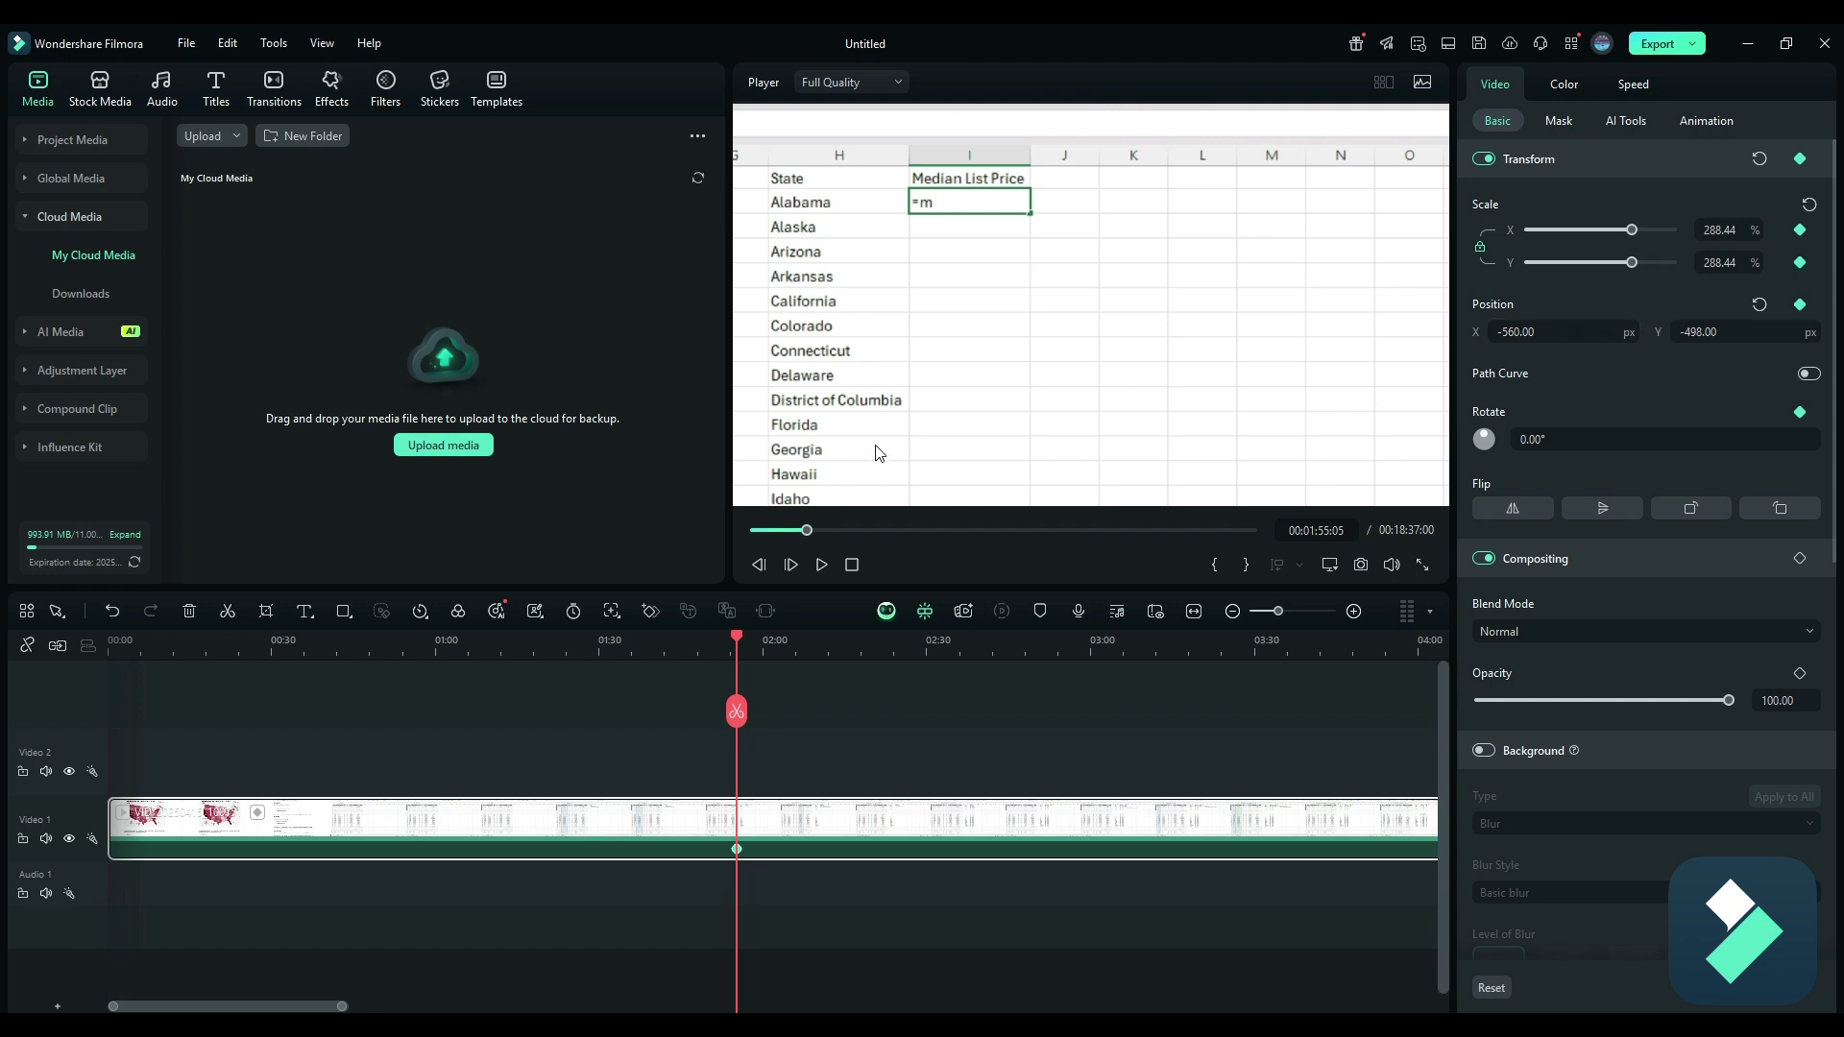
{"action": "left_click_drag", "start_coordinate": [811, 534], "coordinate": [857, 540]}
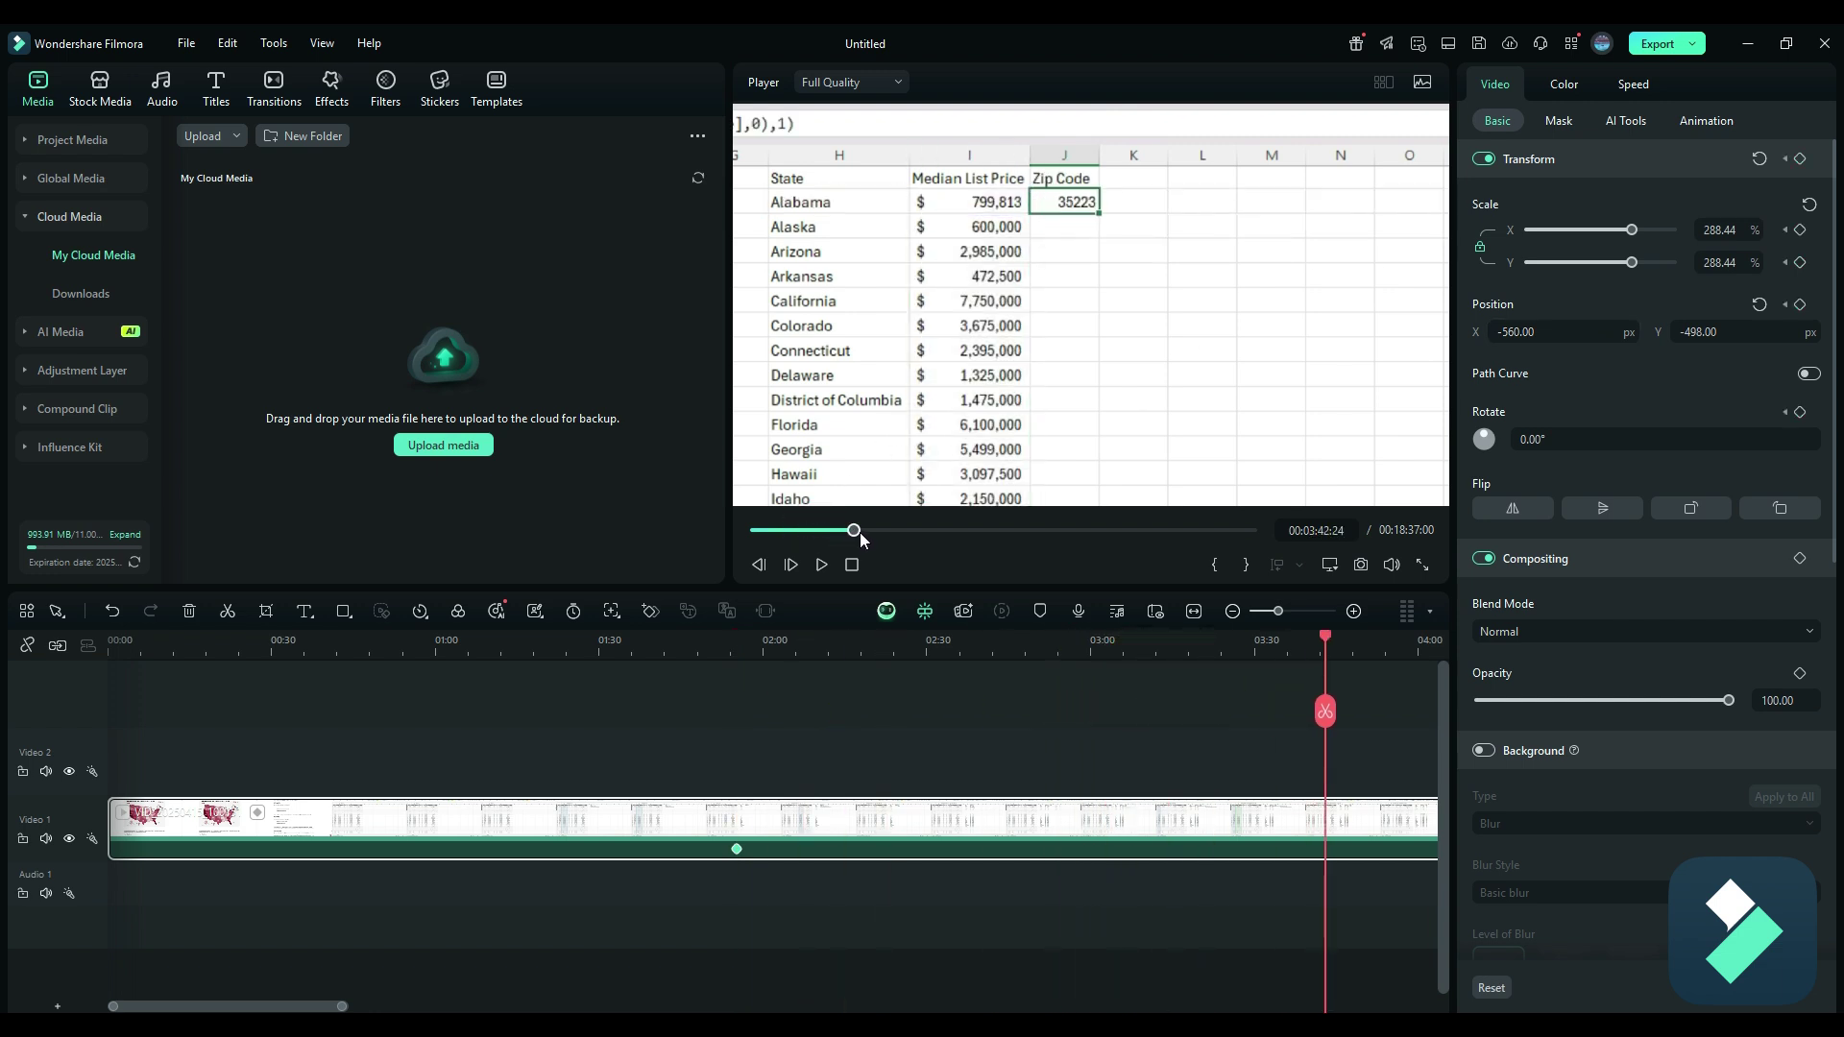
{"action": "left_click", "coordinate": [1799, 159]}
Add another Transform keyframe at 1:52:23, just before the zoom starts
{"action": "left_click_drag", "start_coordinate": [1326, 642], "coordinate": [743, 756]}
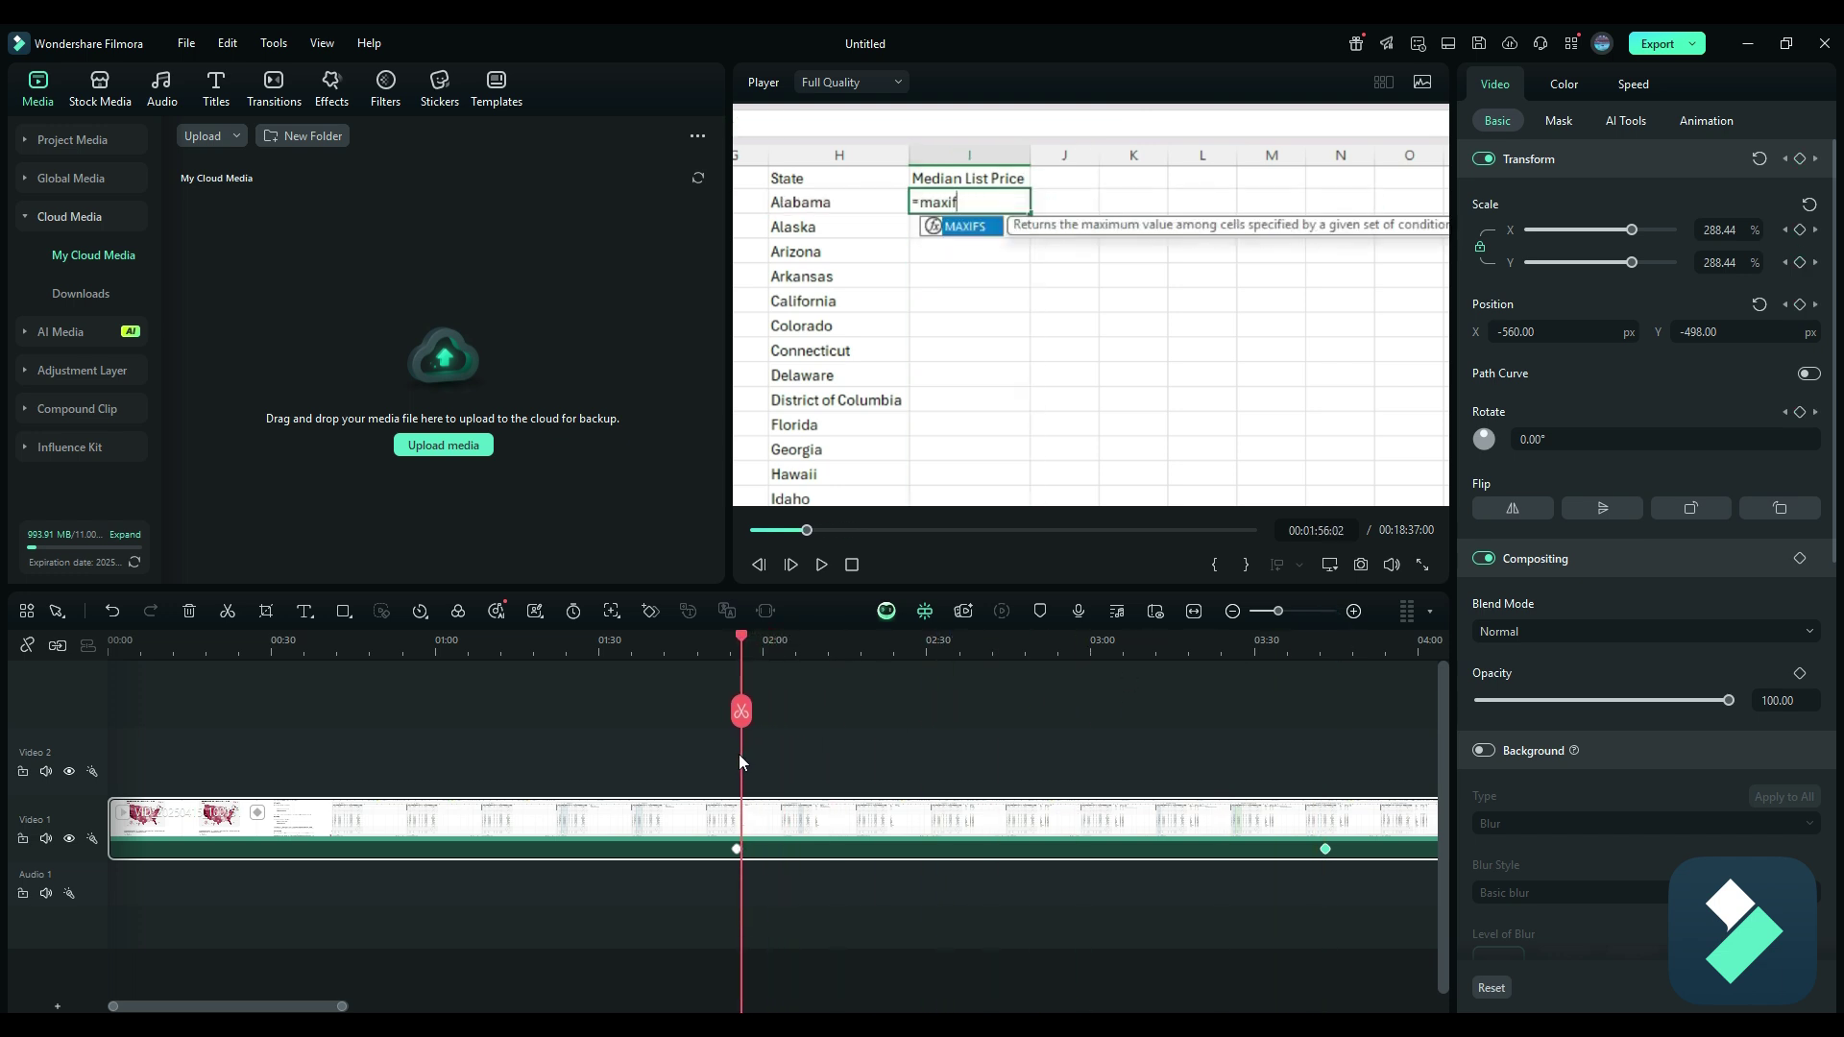
{"action": "left_click_drag", "start_coordinate": [739, 635], "coordinate": [724, 672]}
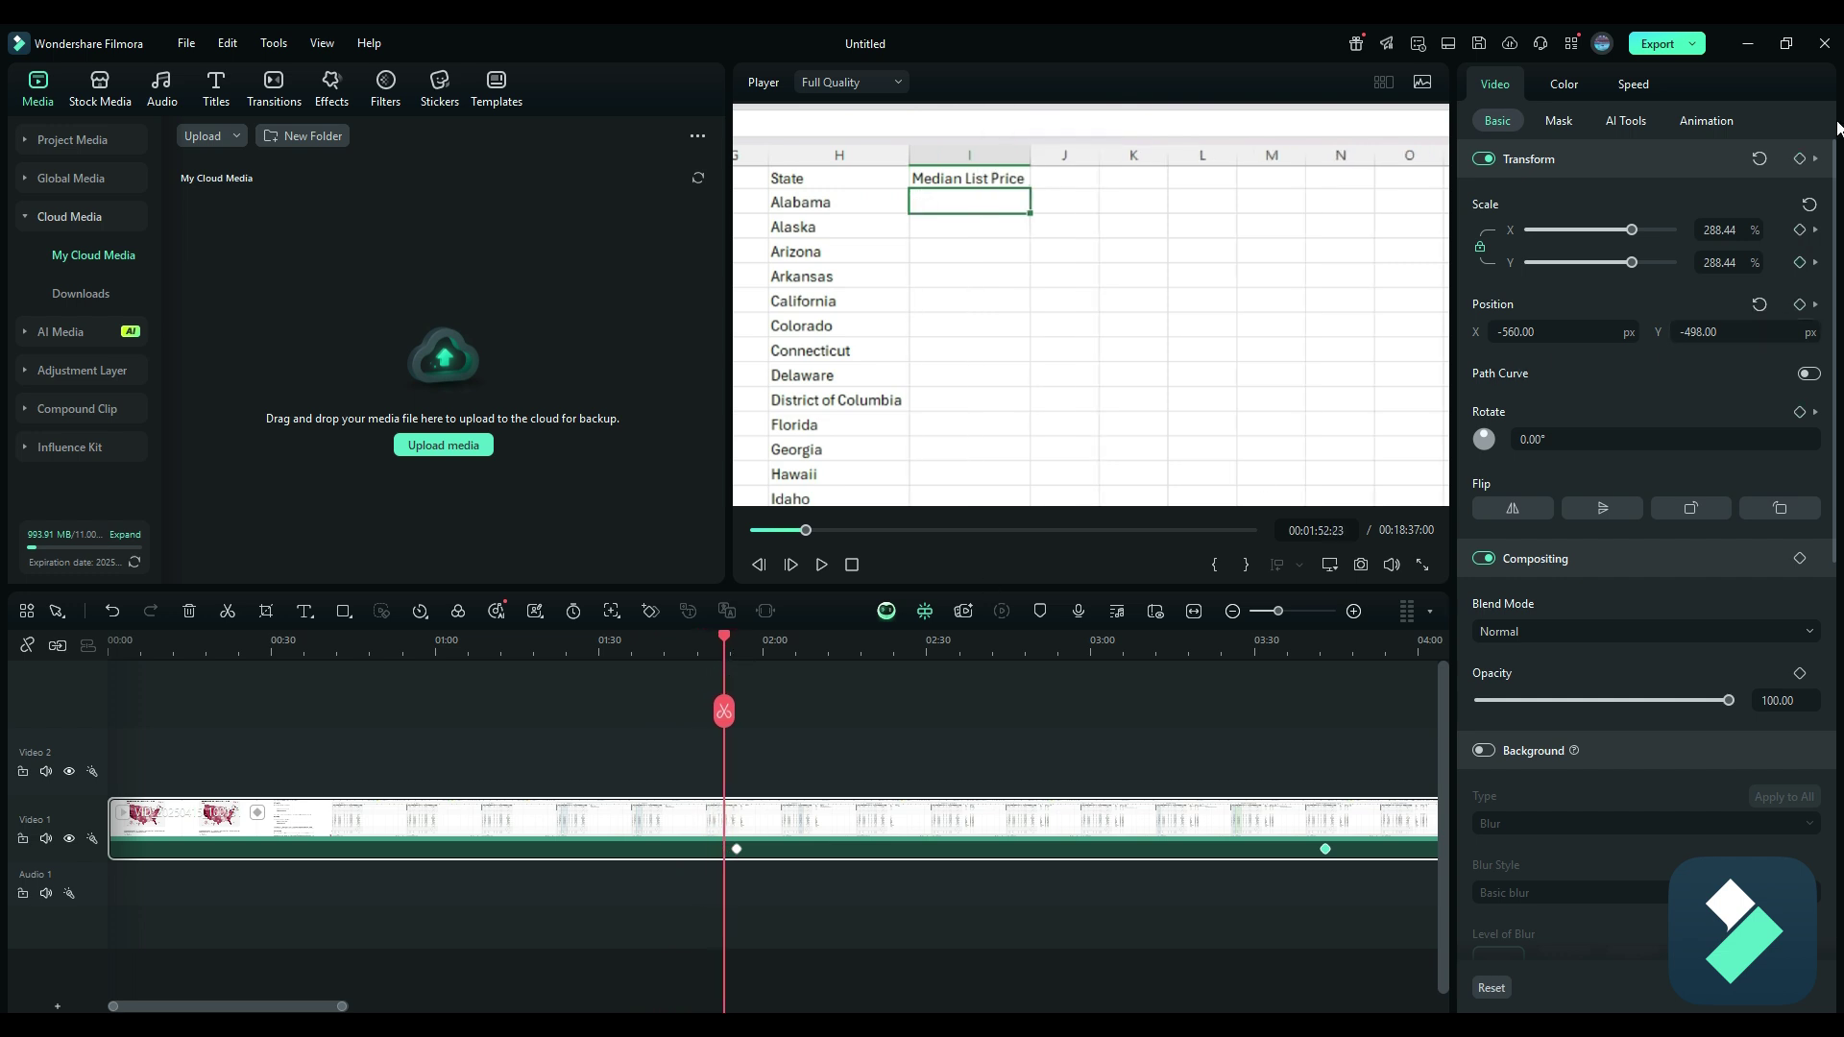
{"action": "left_click", "coordinate": [1799, 161]}
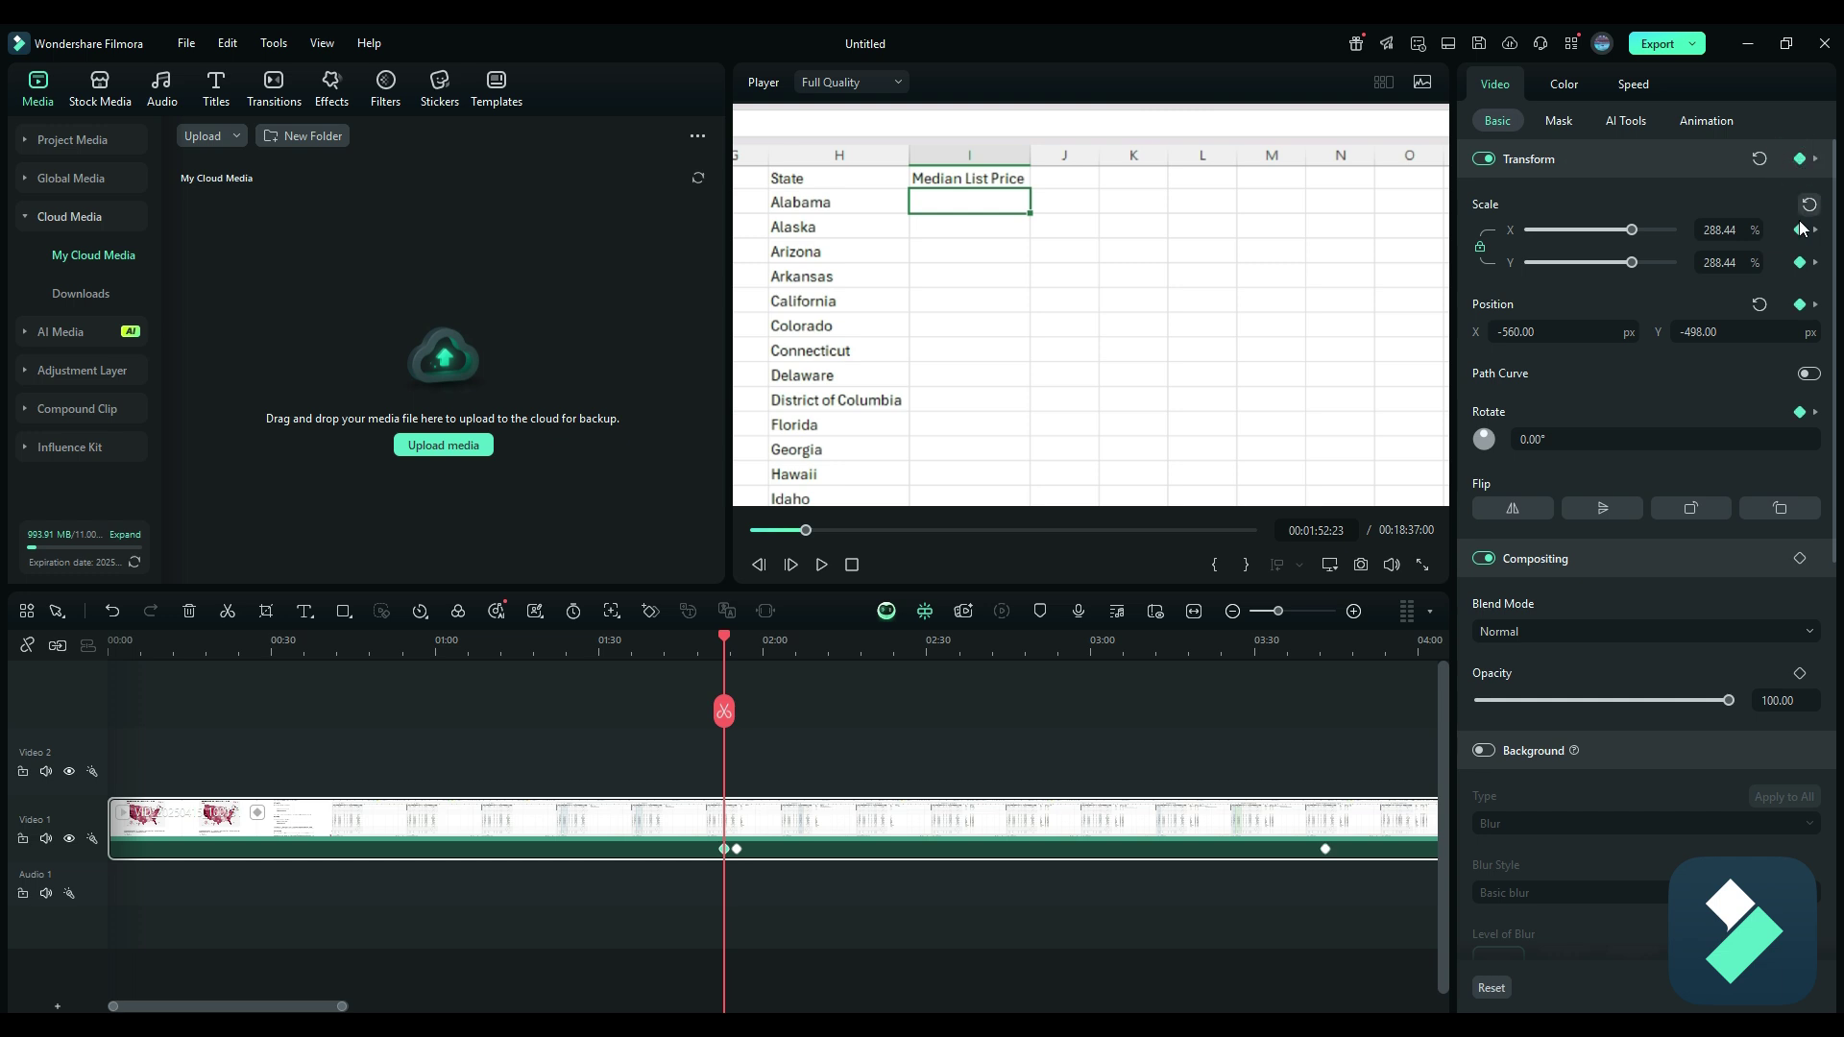
Reset the 1:52:23 keyframe to full frame and play back the new zoom-in
{"action": "left_click", "coordinate": [1759, 159]}
{"action": "left_click_drag", "start_coordinate": [732, 648], "coordinate": [714, 639]}
{"action": "left_click", "coordinate": [821, 565]}
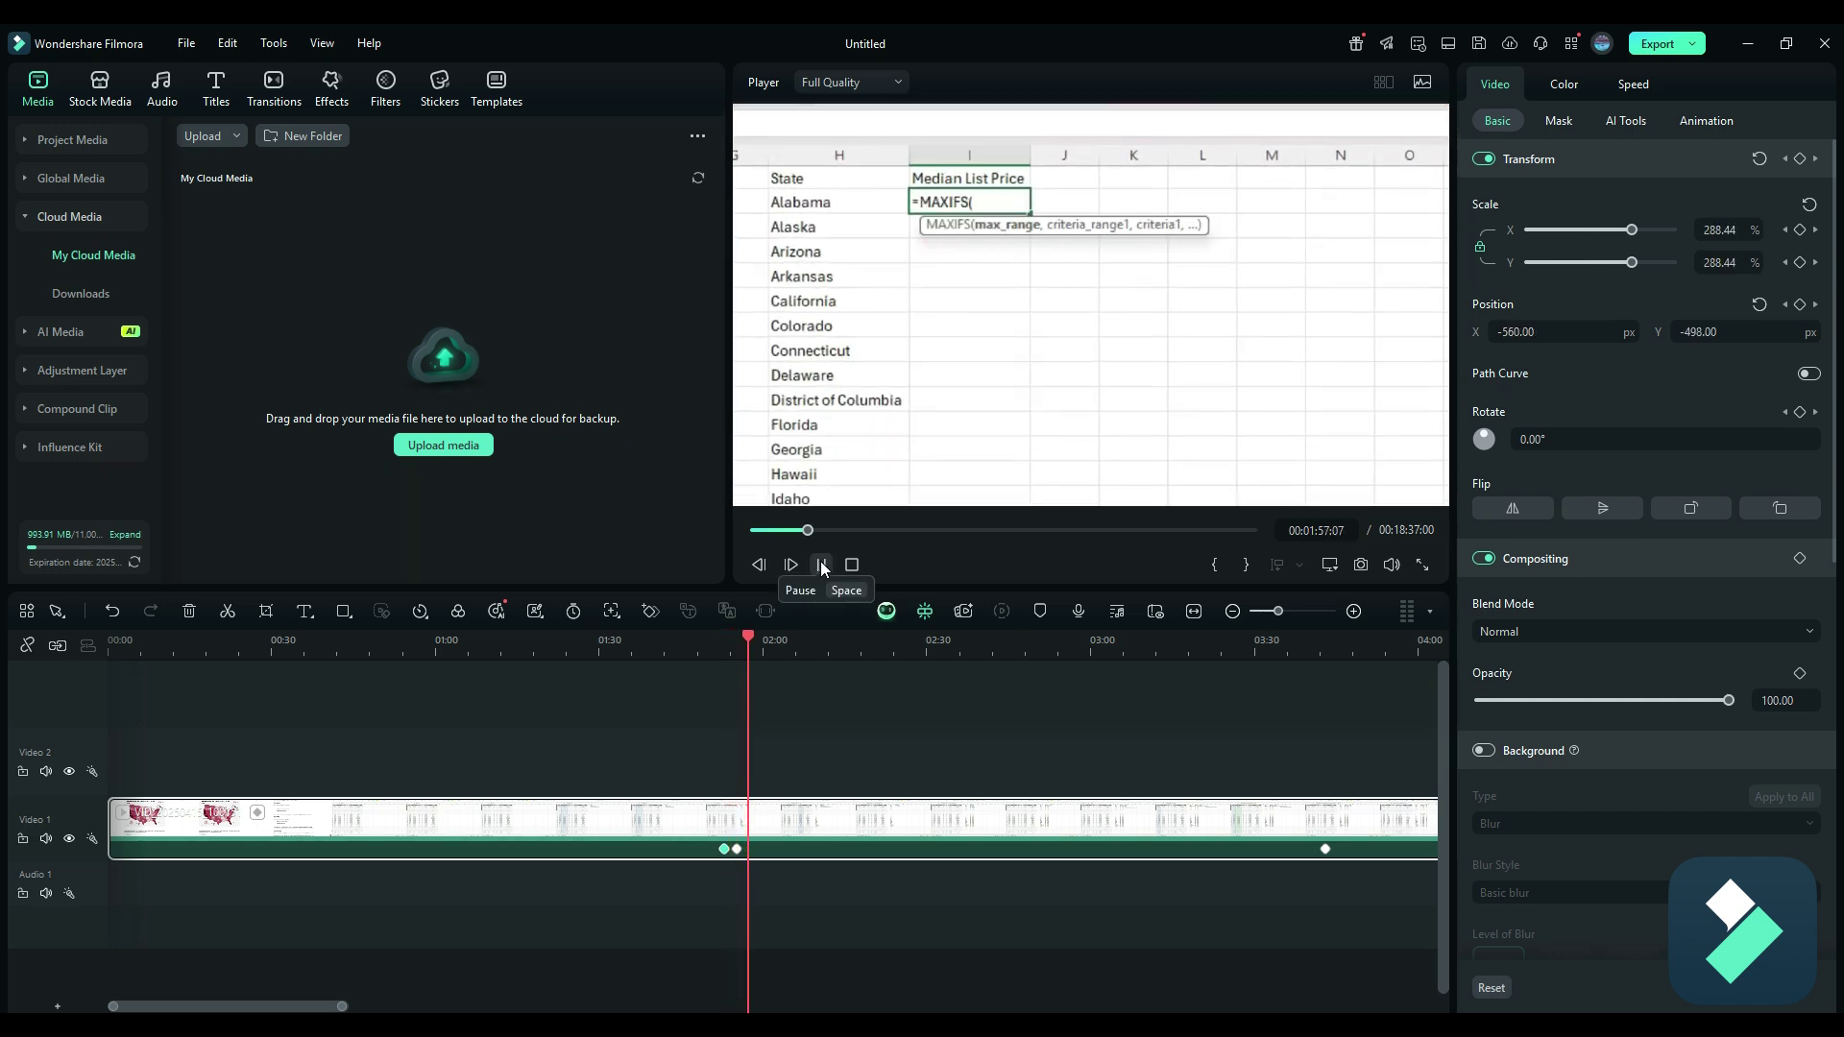
{"action": "left_click", "coordinate": [823, 565]}
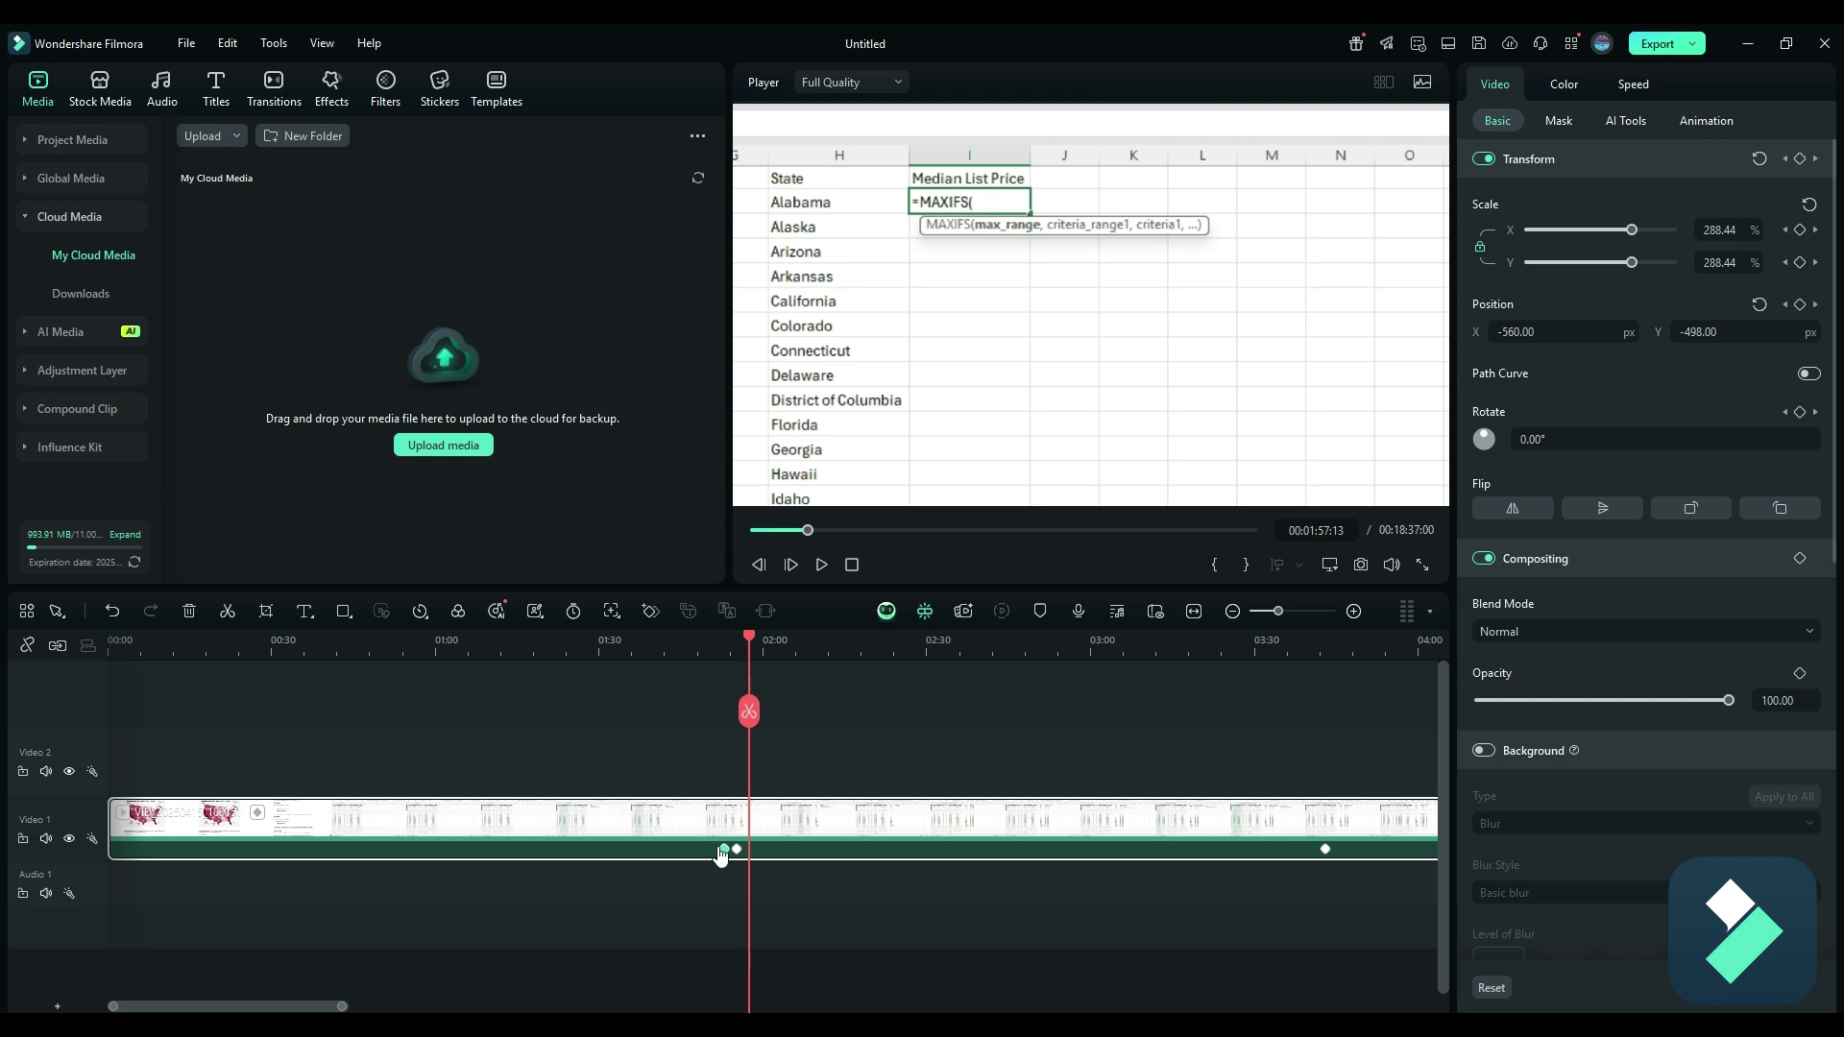
{"action": "scroll", "coordinate": [740, 859], "scroll_direction": "up", "scroll_amount": 1}
{"action": "scroll", "coordinate": [739, 857], "scroll_direction": "up", "scroll_amount": 3}
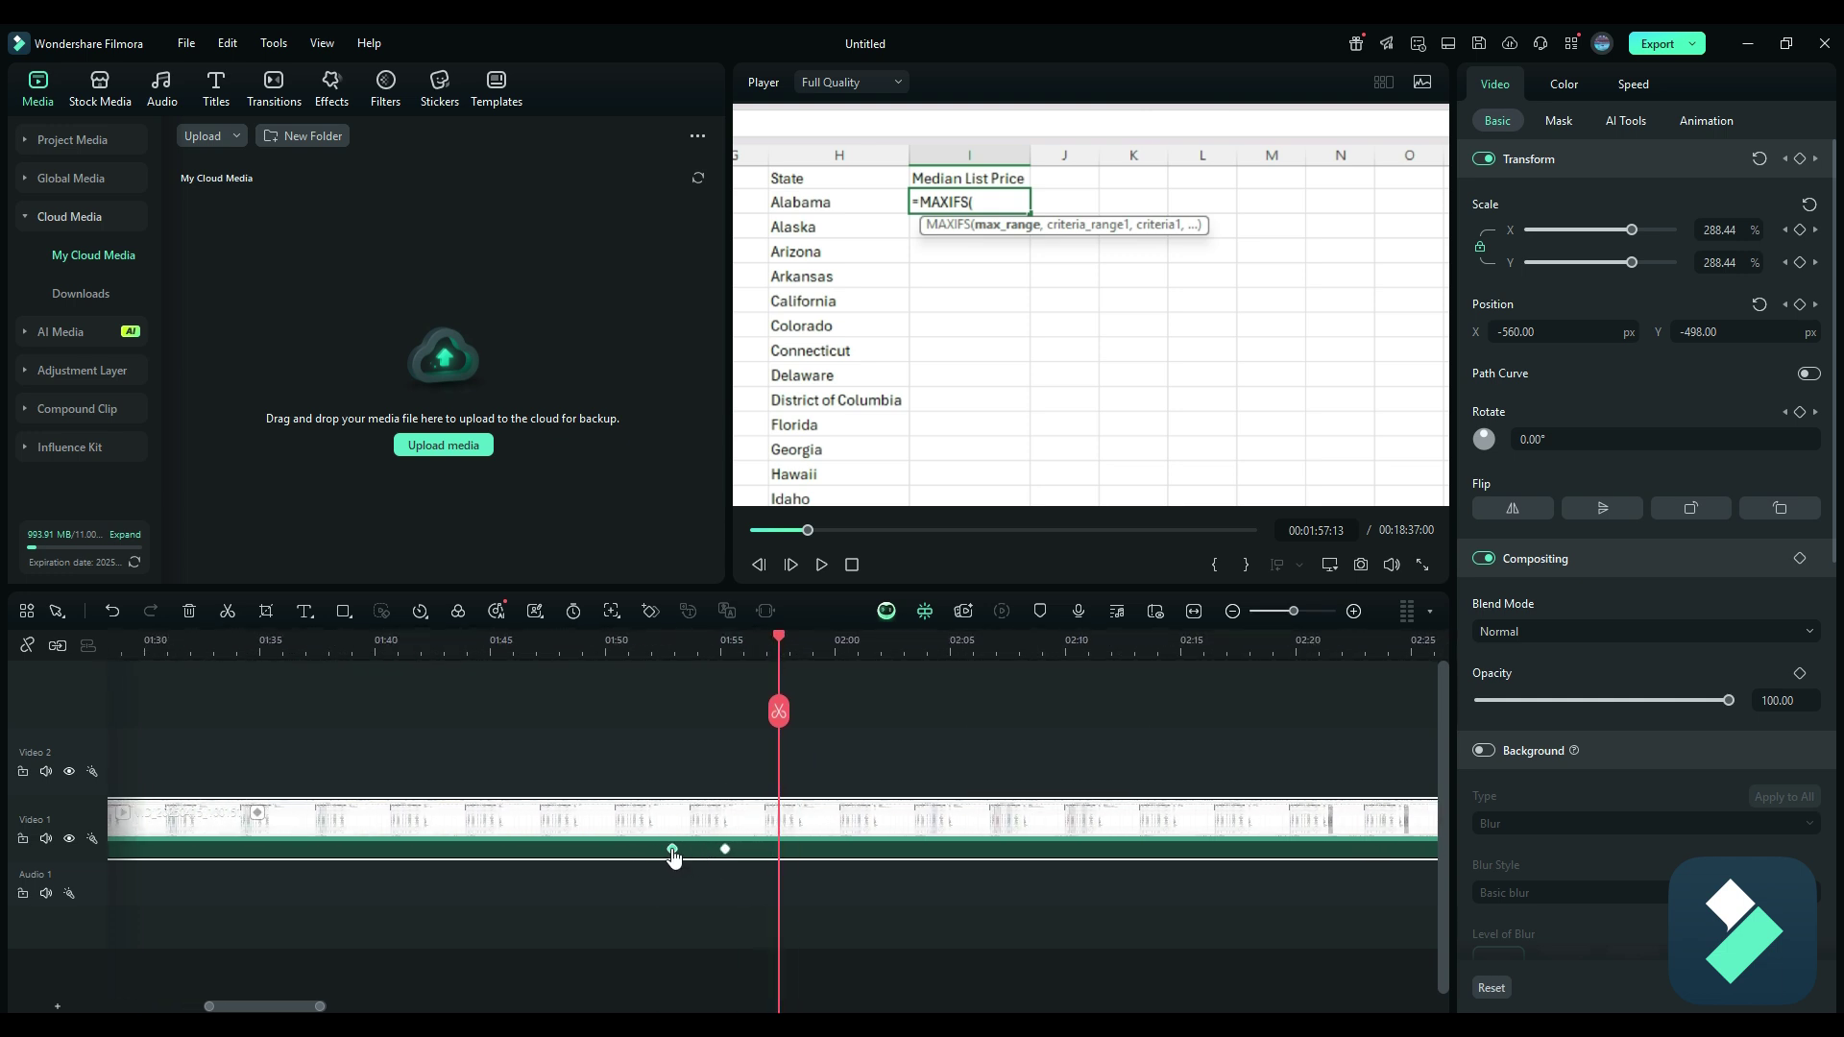
Step between the full-frame and zoomed keyframes and replay the transition to check it
{"action": "left_click", "coordinate": [672, 849]}
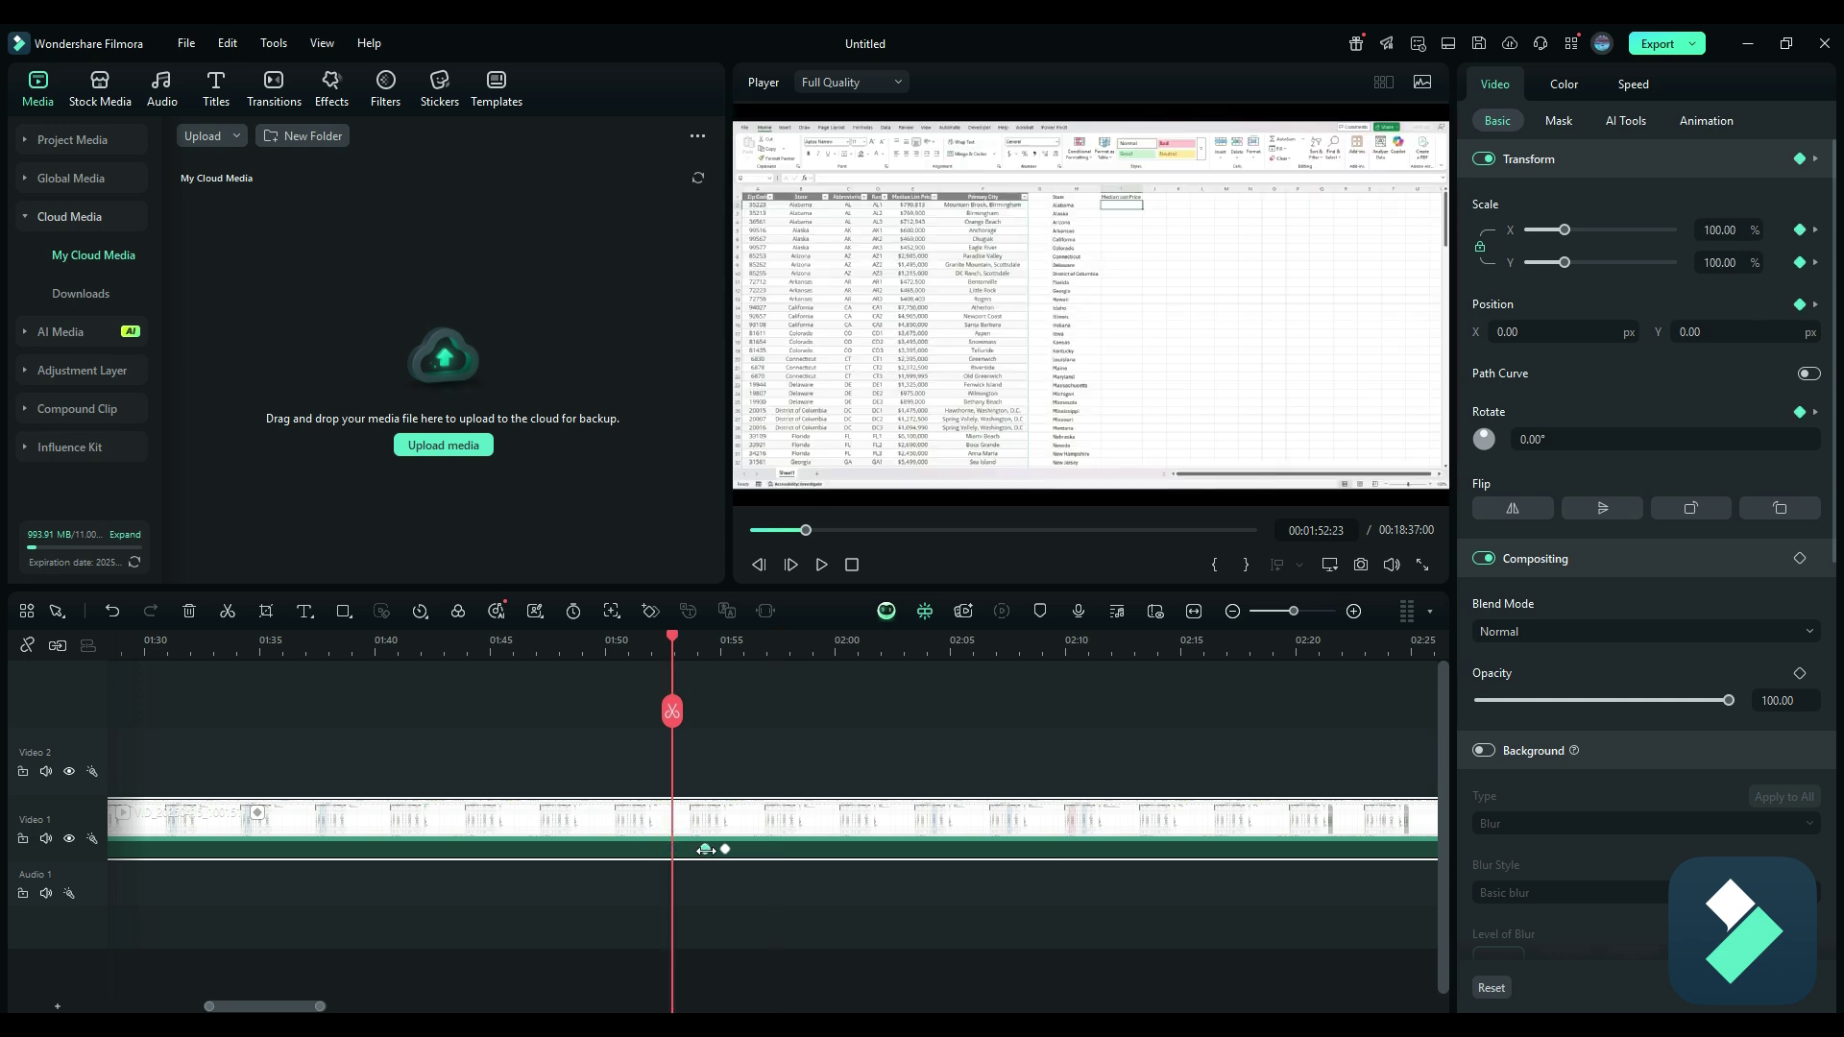
{"action": "left_click", "coordinate": [708, 849]}
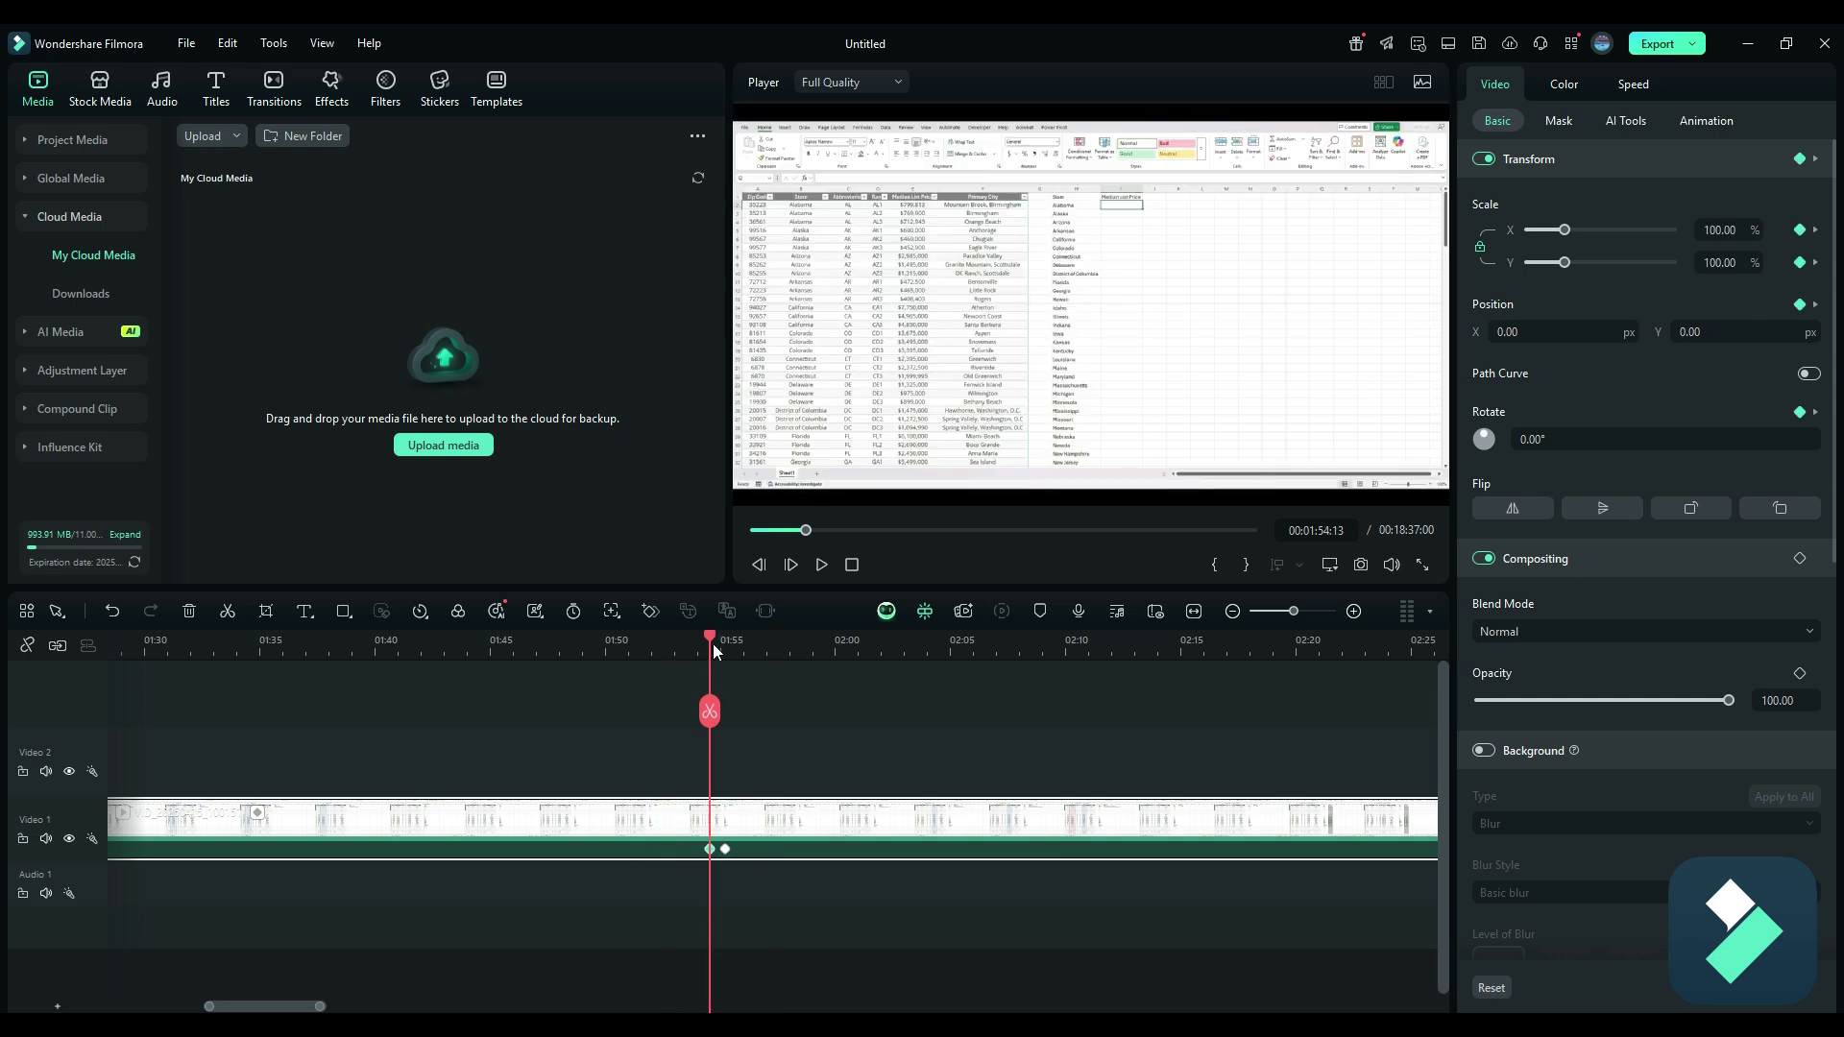
{"action": "left_click_drag", "start_coordinate": [708, 640], "coordinate": [688, 646]}
{"action": "left_click", "coordinate": [823, 564]}
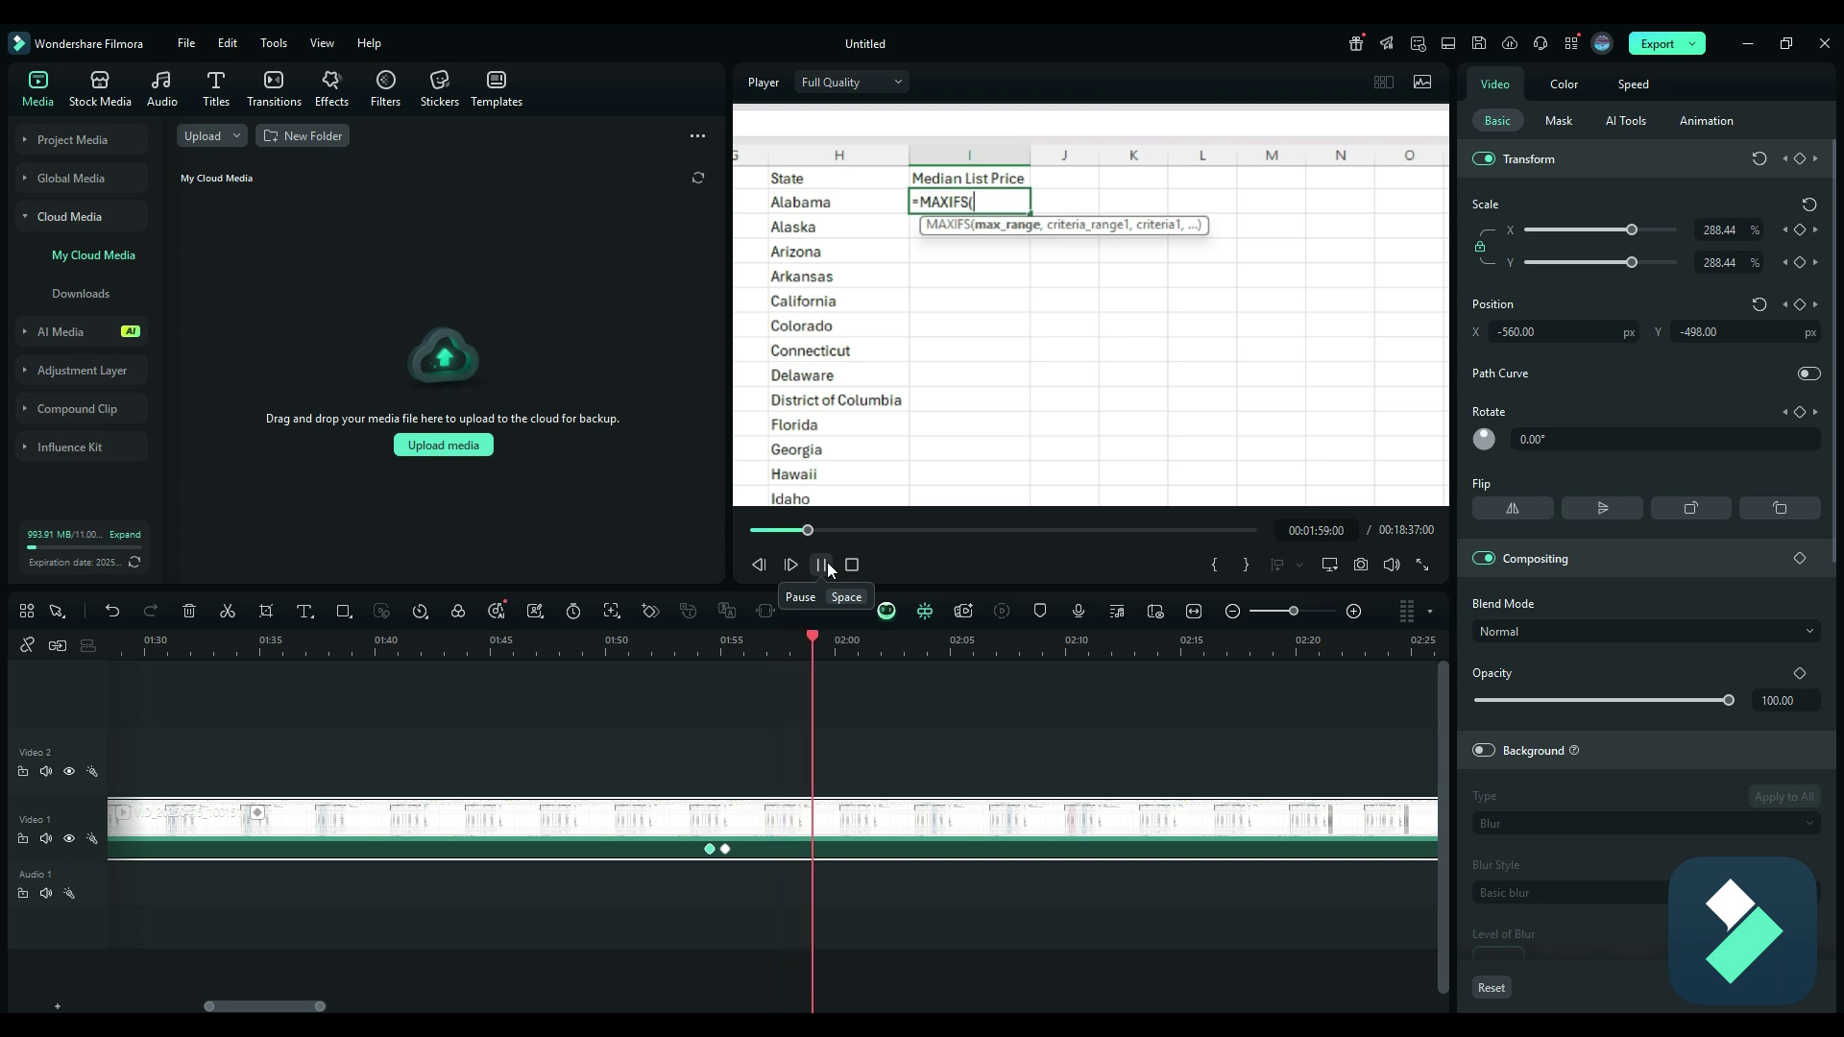
{"action": "left_click", "coordinate": [819, 565]}
{"action": "scroll", "coordinate": [1037, 713], "scroll_direction": "down", "scroll_amount": 5}
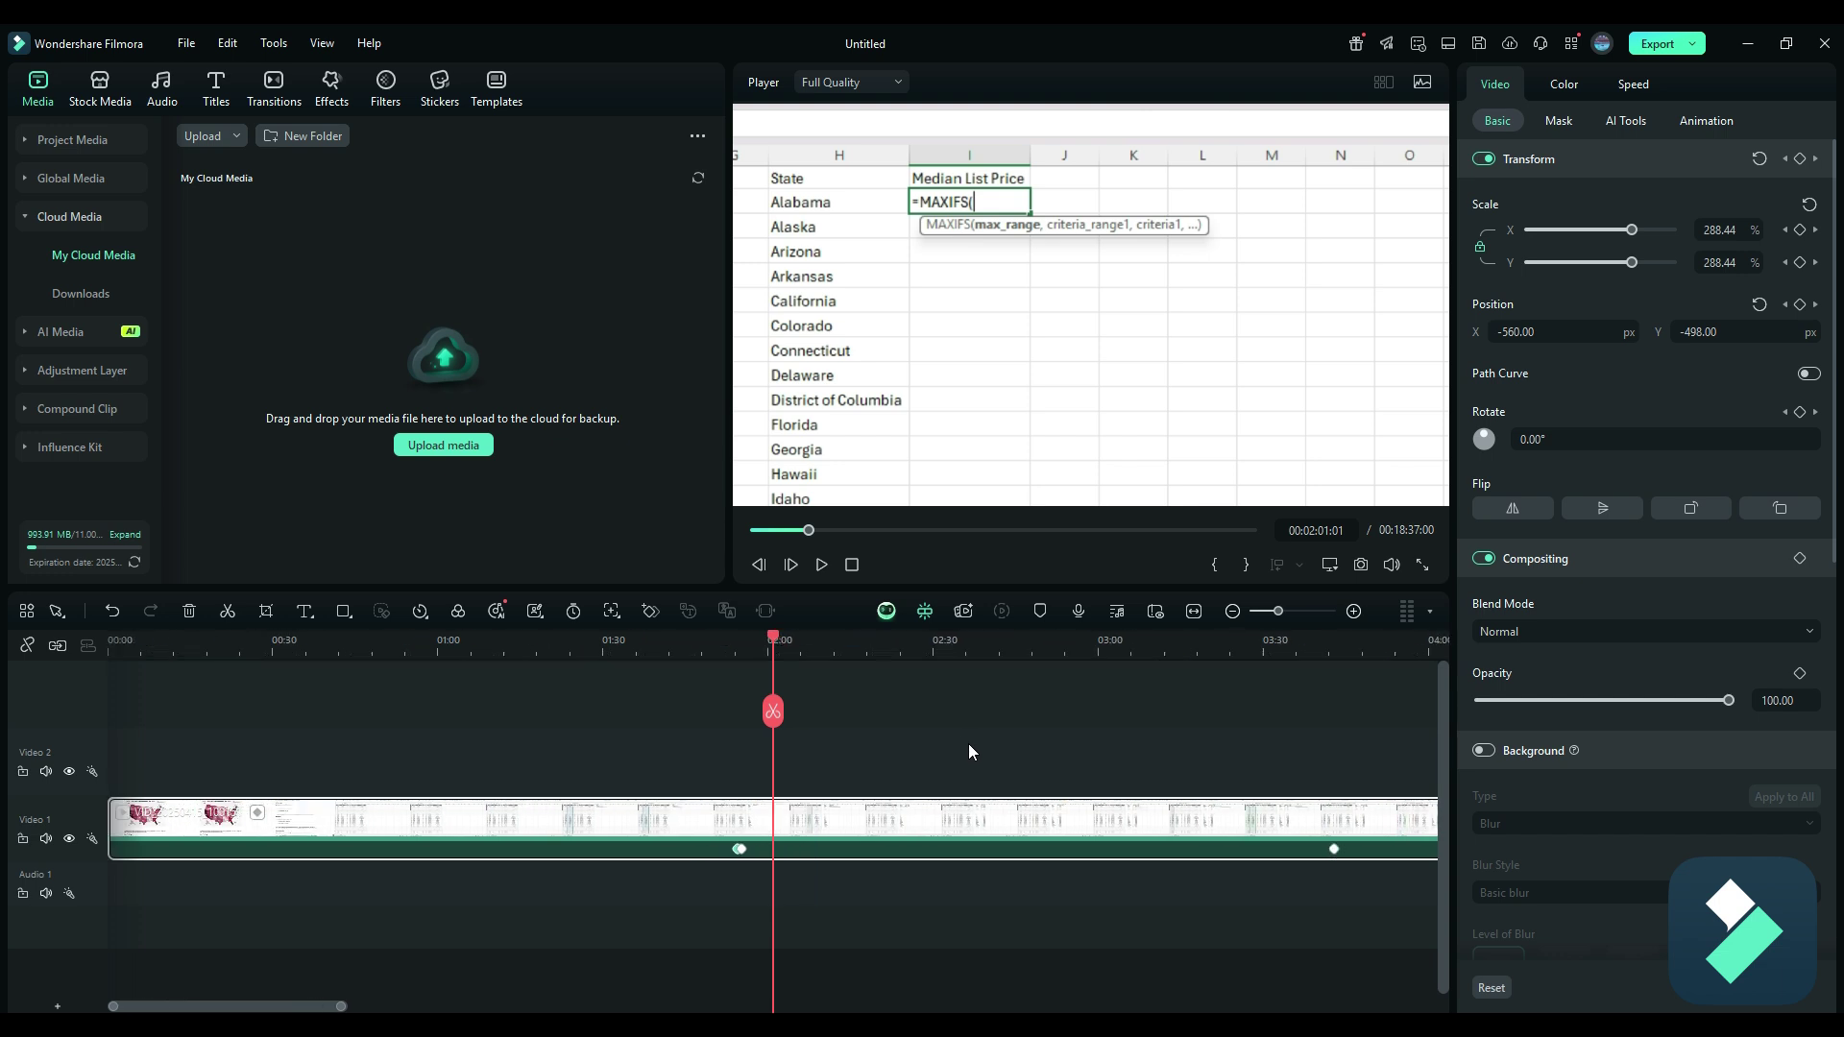
Add a full-frame reset keyframe after 3:42 and move it earlier to about 3:43
{"action": "left_click_drag", "start_coordinate": [773, 638], "coordinate": [1342, 663]}
{"action": "left_click", "coordinate": [1800, 160]}
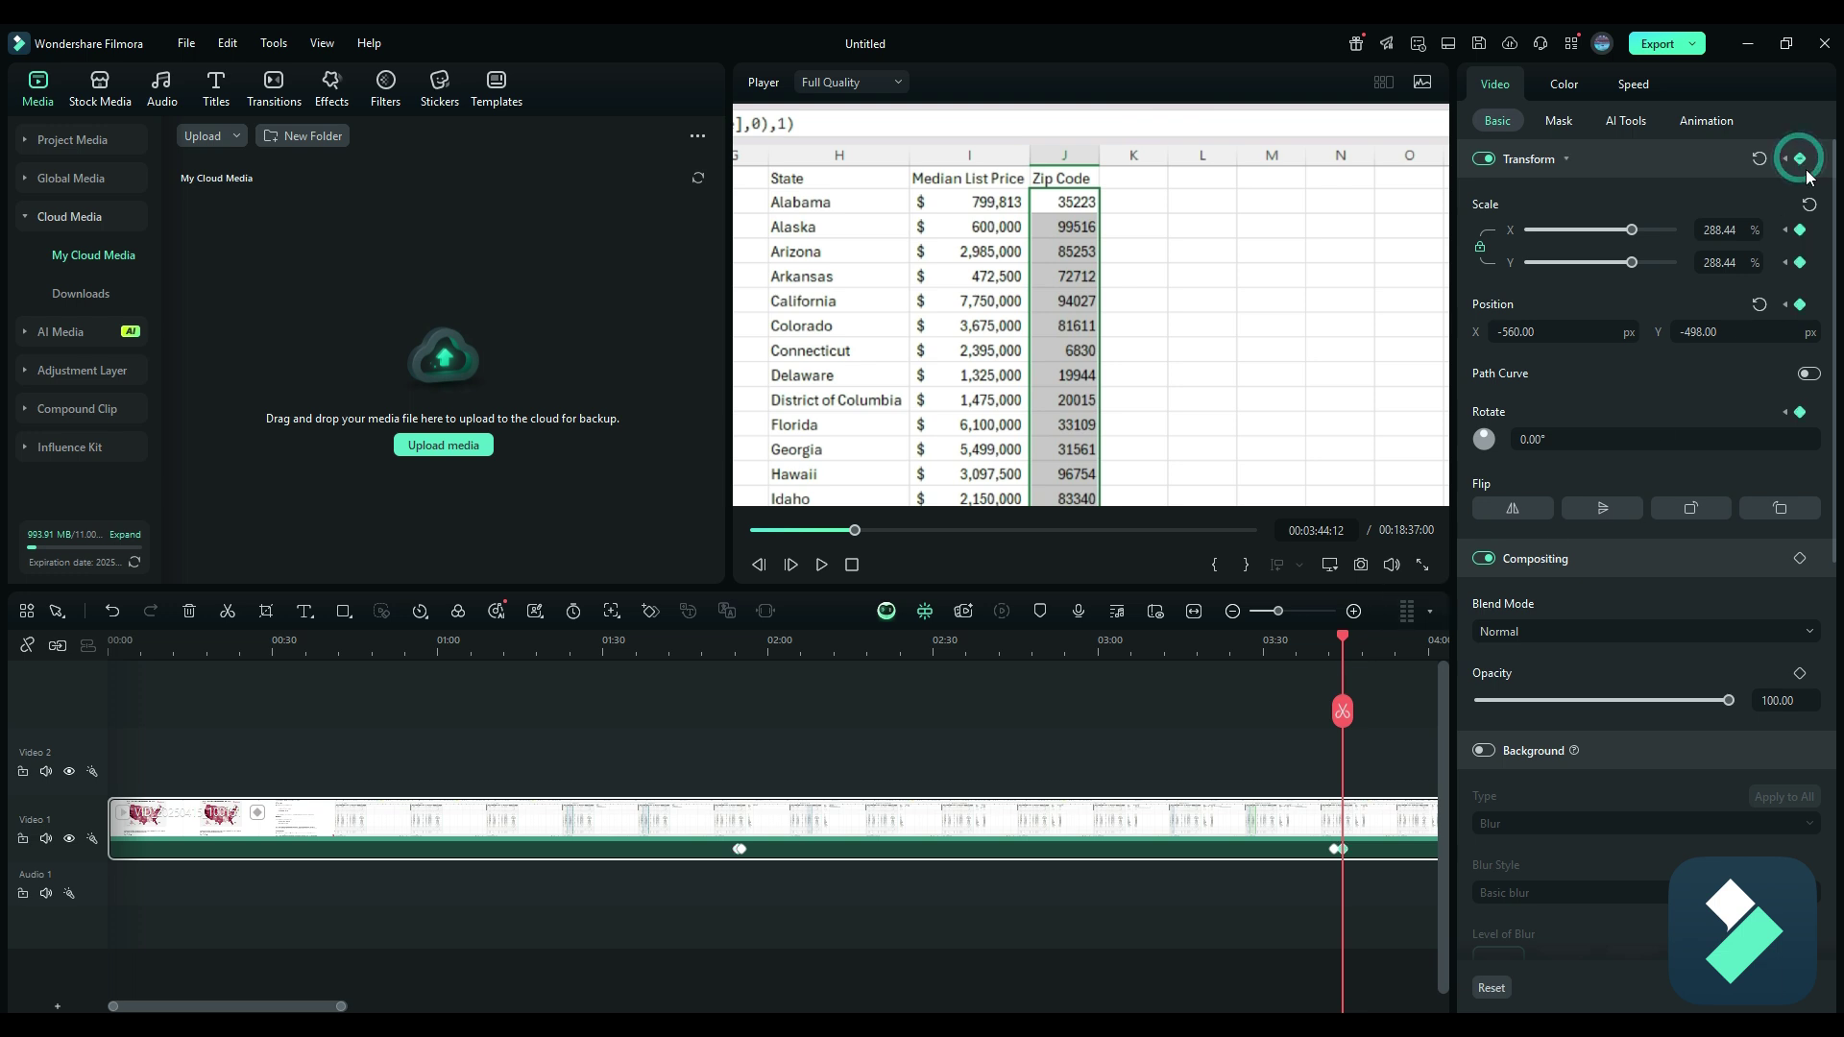
{"action": "left_click", "coordinate": [1758, 159]}
{"action": "scroll", "coordinate": [1383, 850], "scroll_direction": "up", "scroll_amount": 5, "text": "ctrl"}
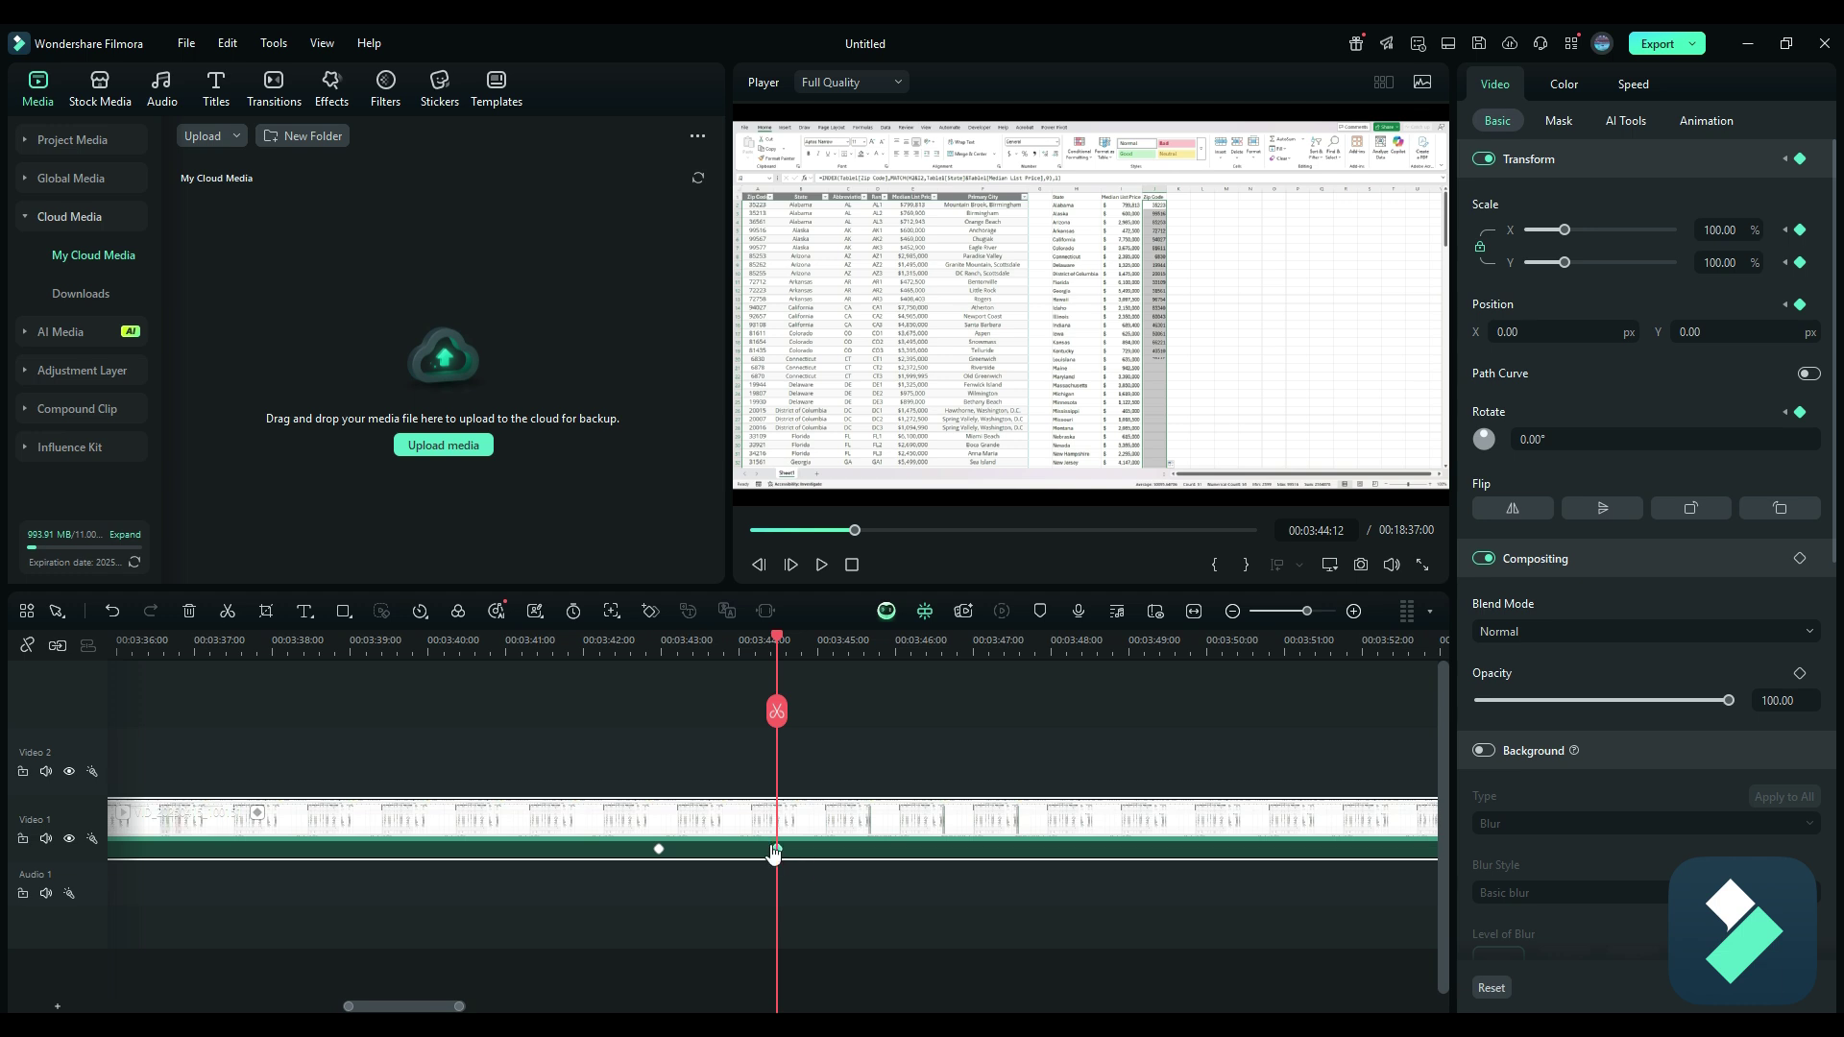
{"action": "left_click_drag", "start_coordinate": [777, 851], "coordinate": [674, 853]}
{"action": "left_click", "coordinate": [675, 851]}
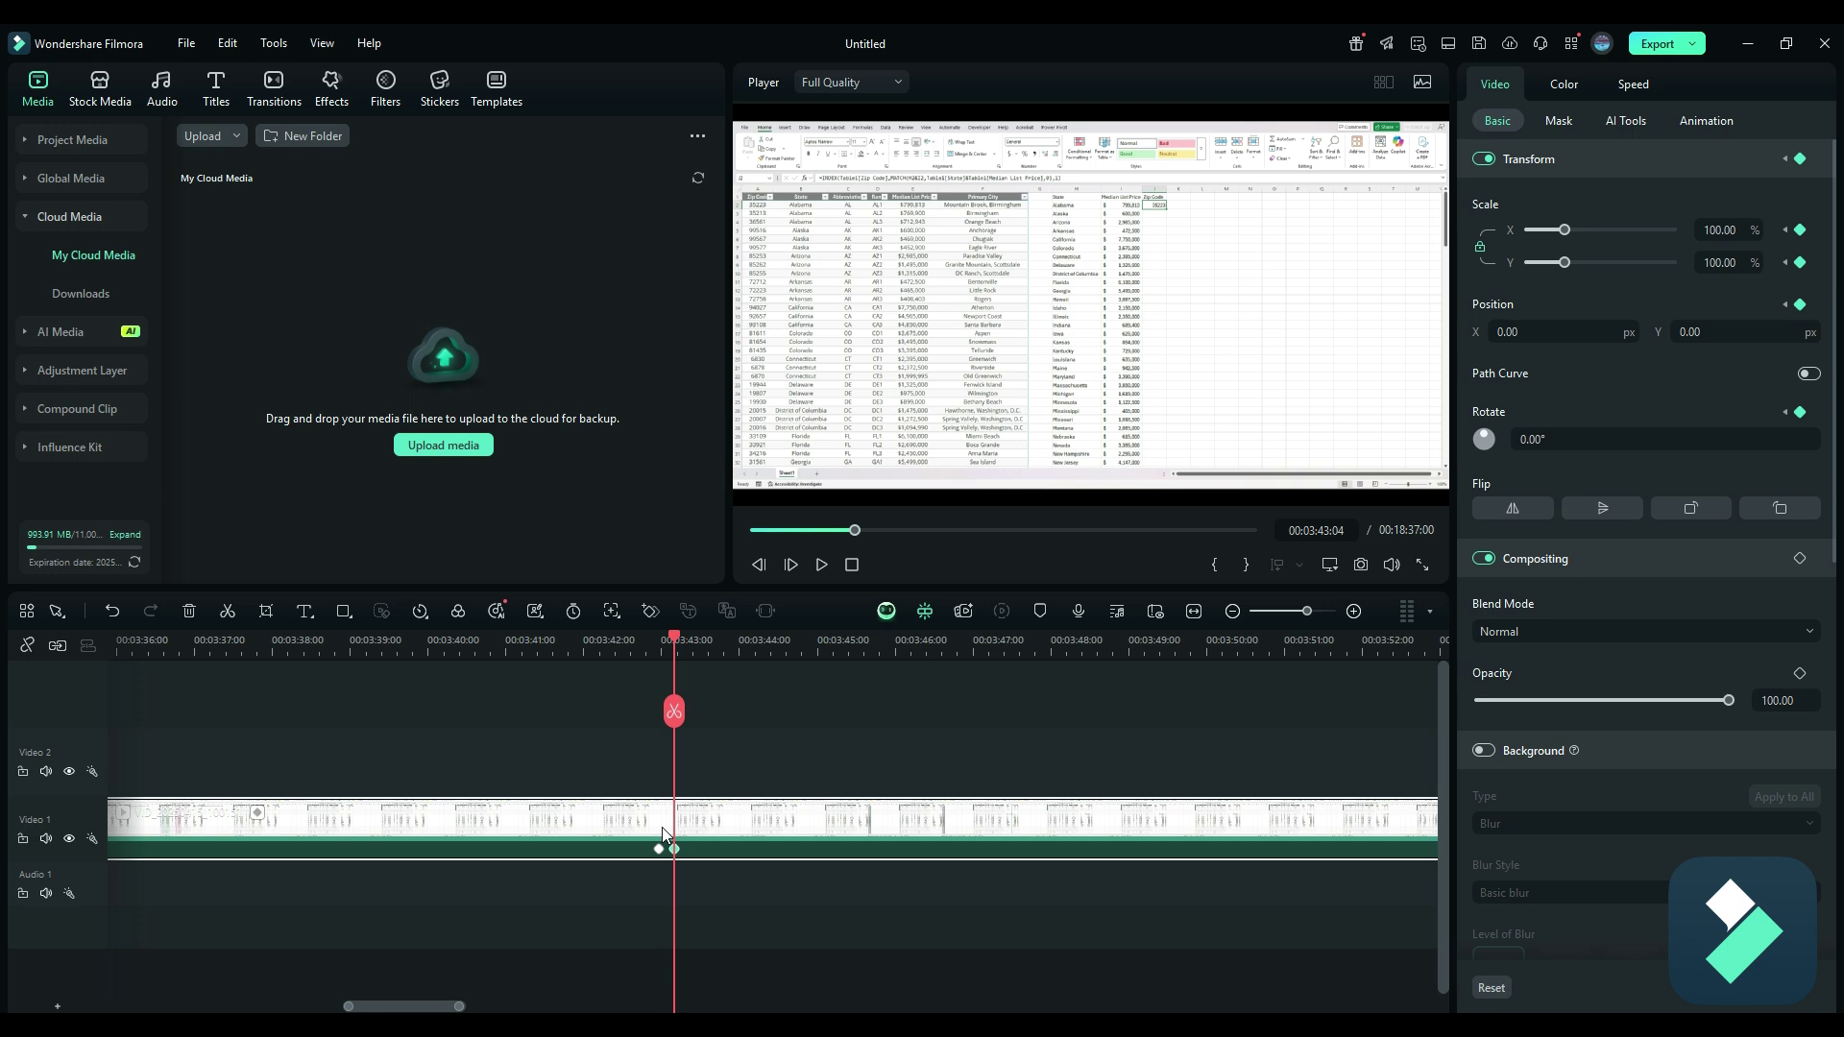
Replay the Zip Code cell zoom from 03:42 until the full spreadsheet returns
{"action": "left_click", "coordinate": [617, 643]}
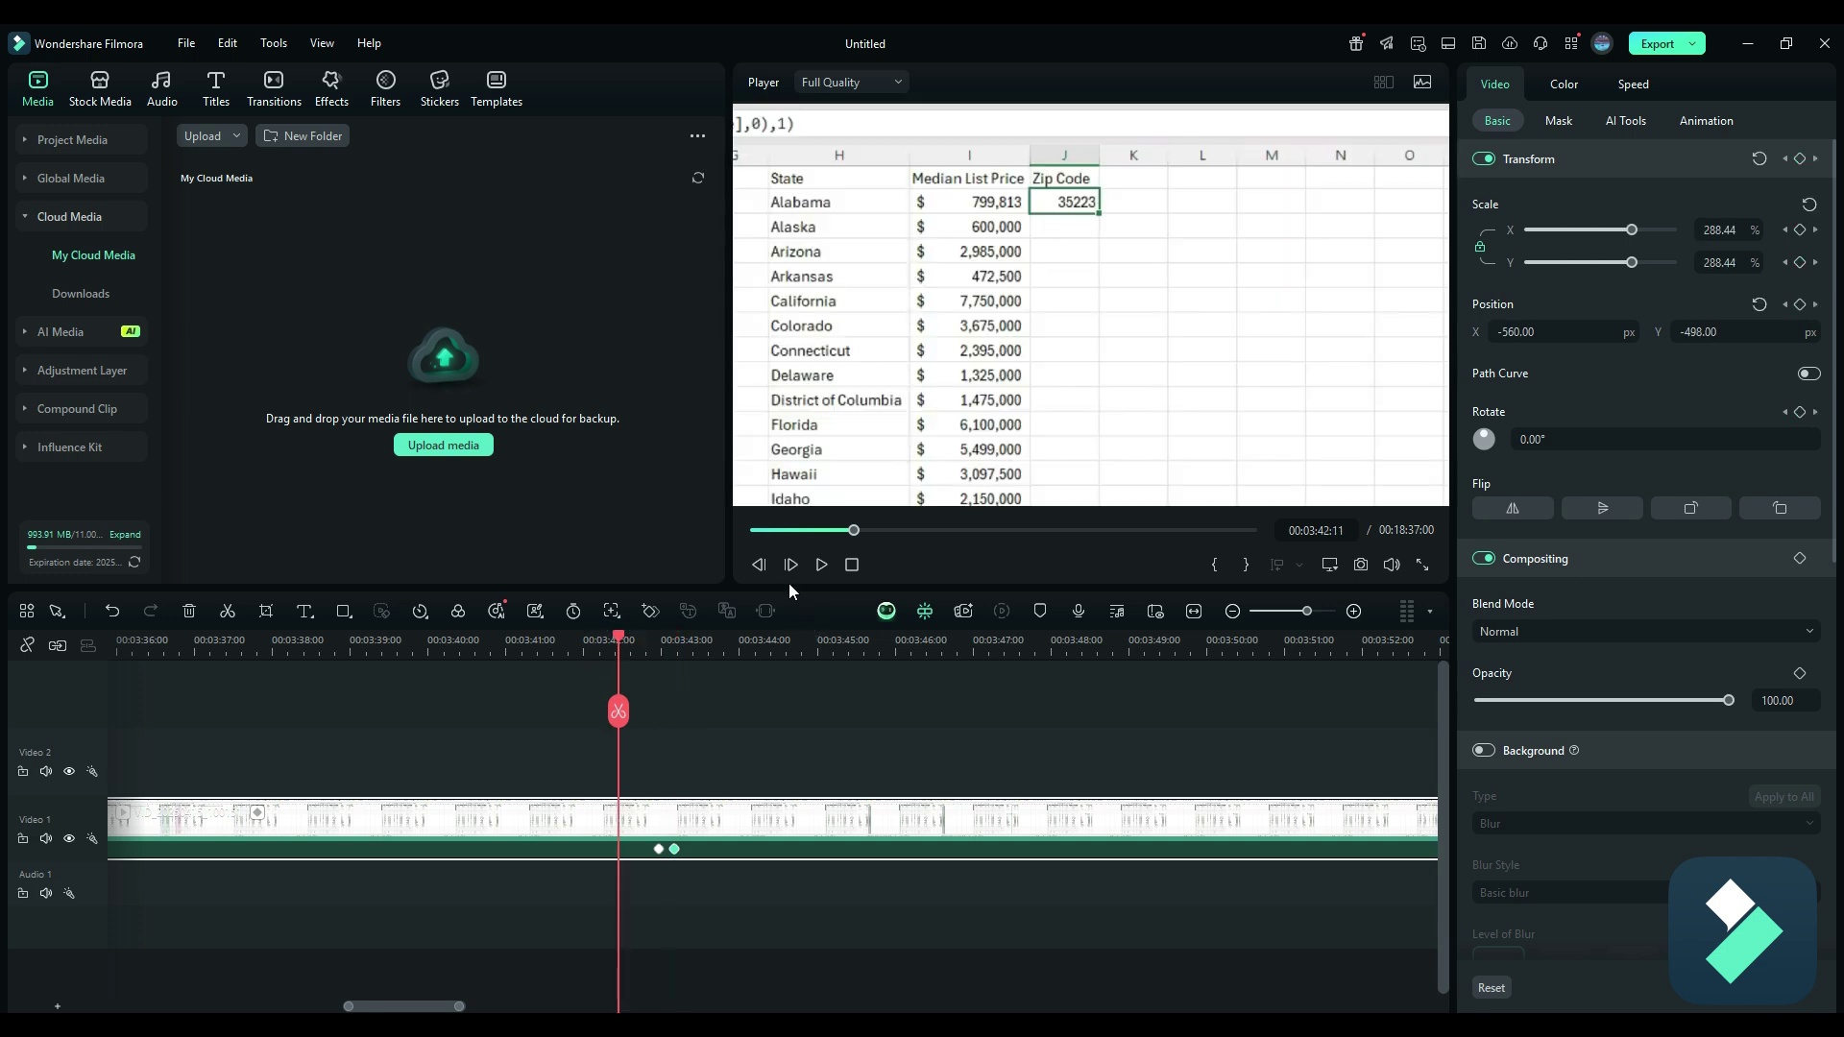
{"action": "left_click", "coordinate": [821, 564]}
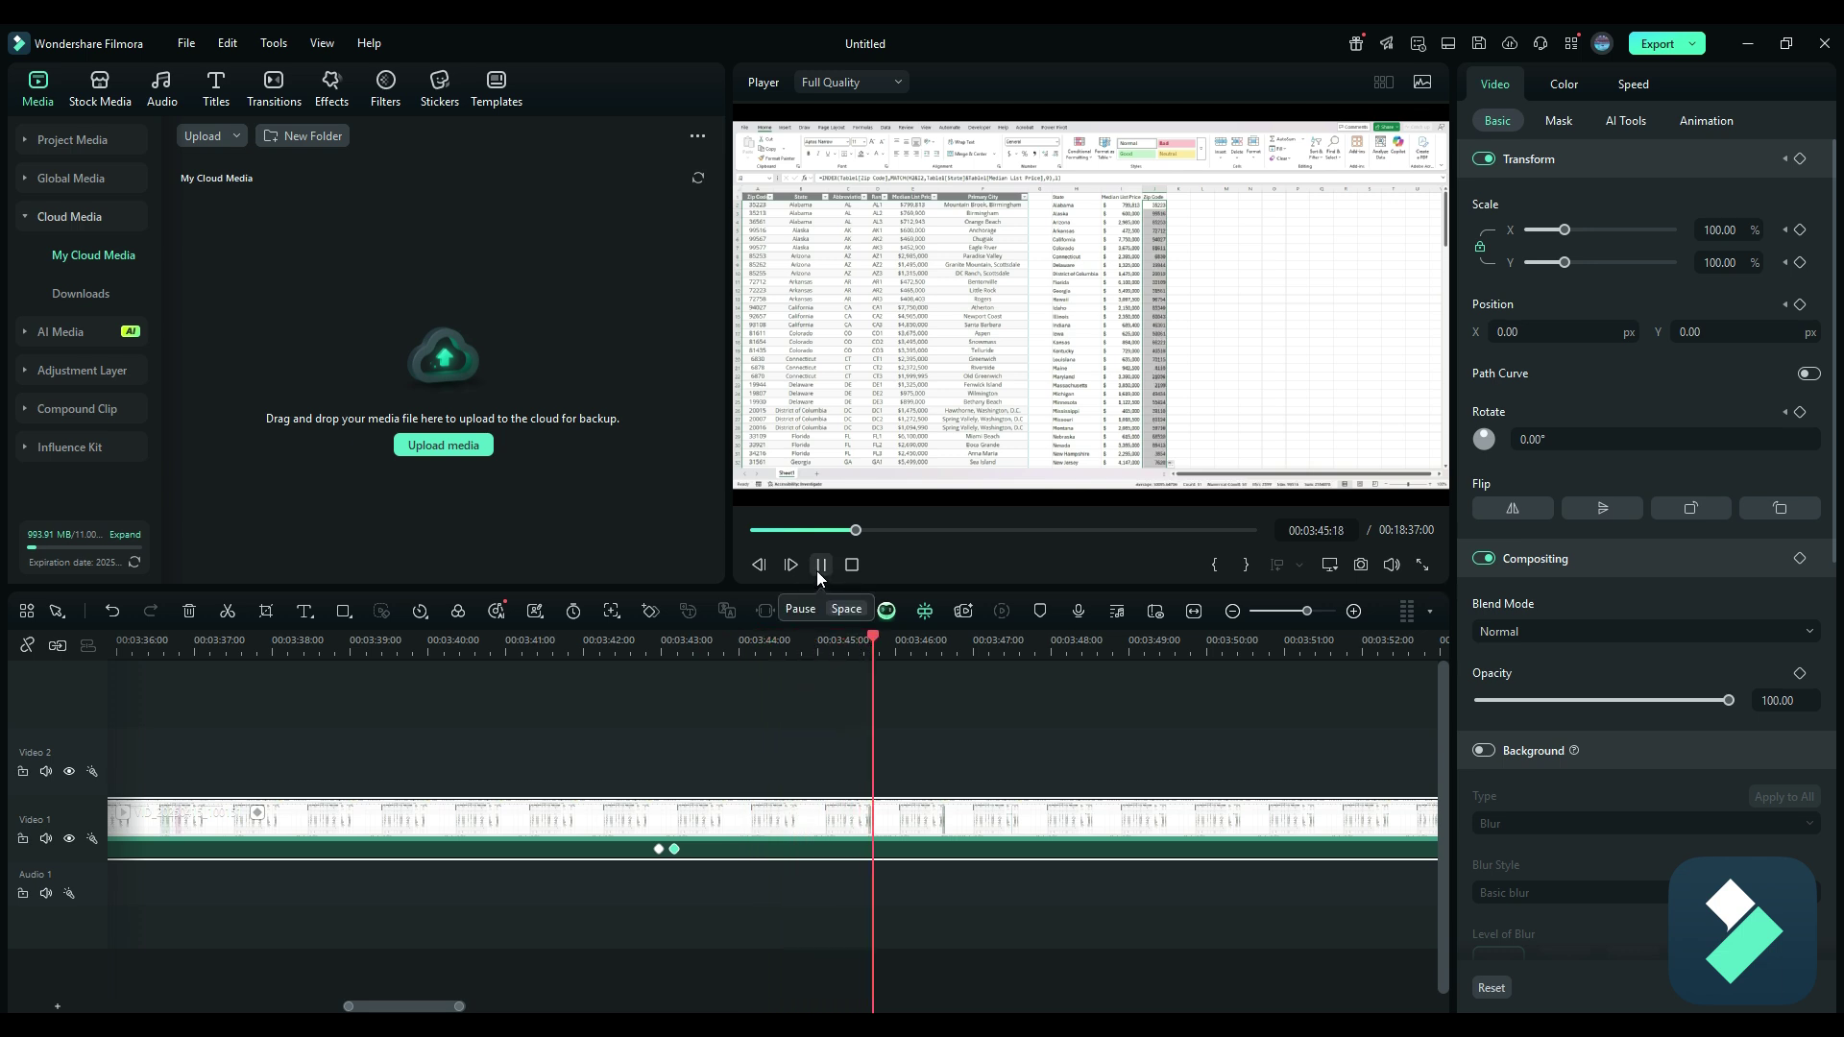
{"action": "left_click", "coordinate": [819, 569]}
{"action": "scroll", "coordinate": [889, 760], "scroll_direction": "down", "scroll_amount": 3}
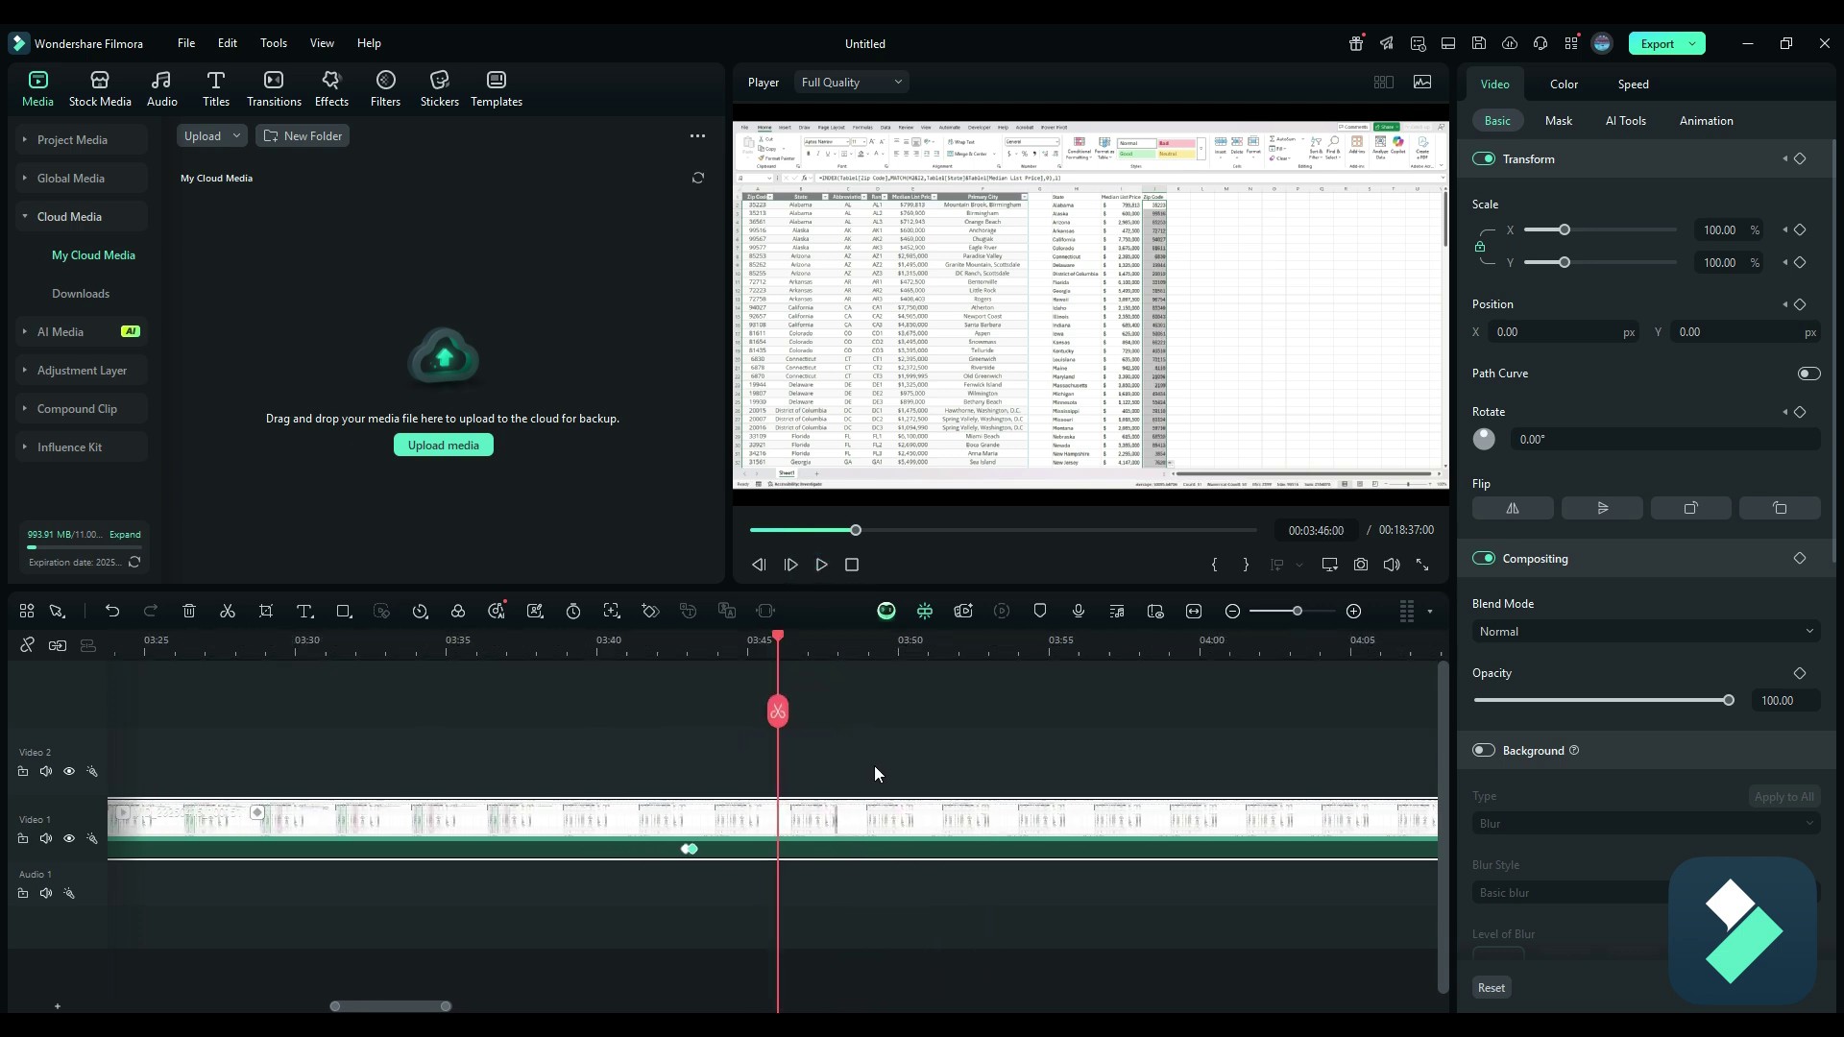
Add a Transform keyframe at 04:48:18 where the Label formula starts, comparing it with the Zip Code keyframe
{"action": "left_click_drag", "start_coordinate": [775, 636], "coordinate": [1405, 600]}
{"action": "scroll", "coordinate": [739, 658], "scroll_direction": "down", "scroll_amount": 1}
{"action": "left_click_drag", "start_coordinate": [778, 644], "coordinate": [1224, 653]}
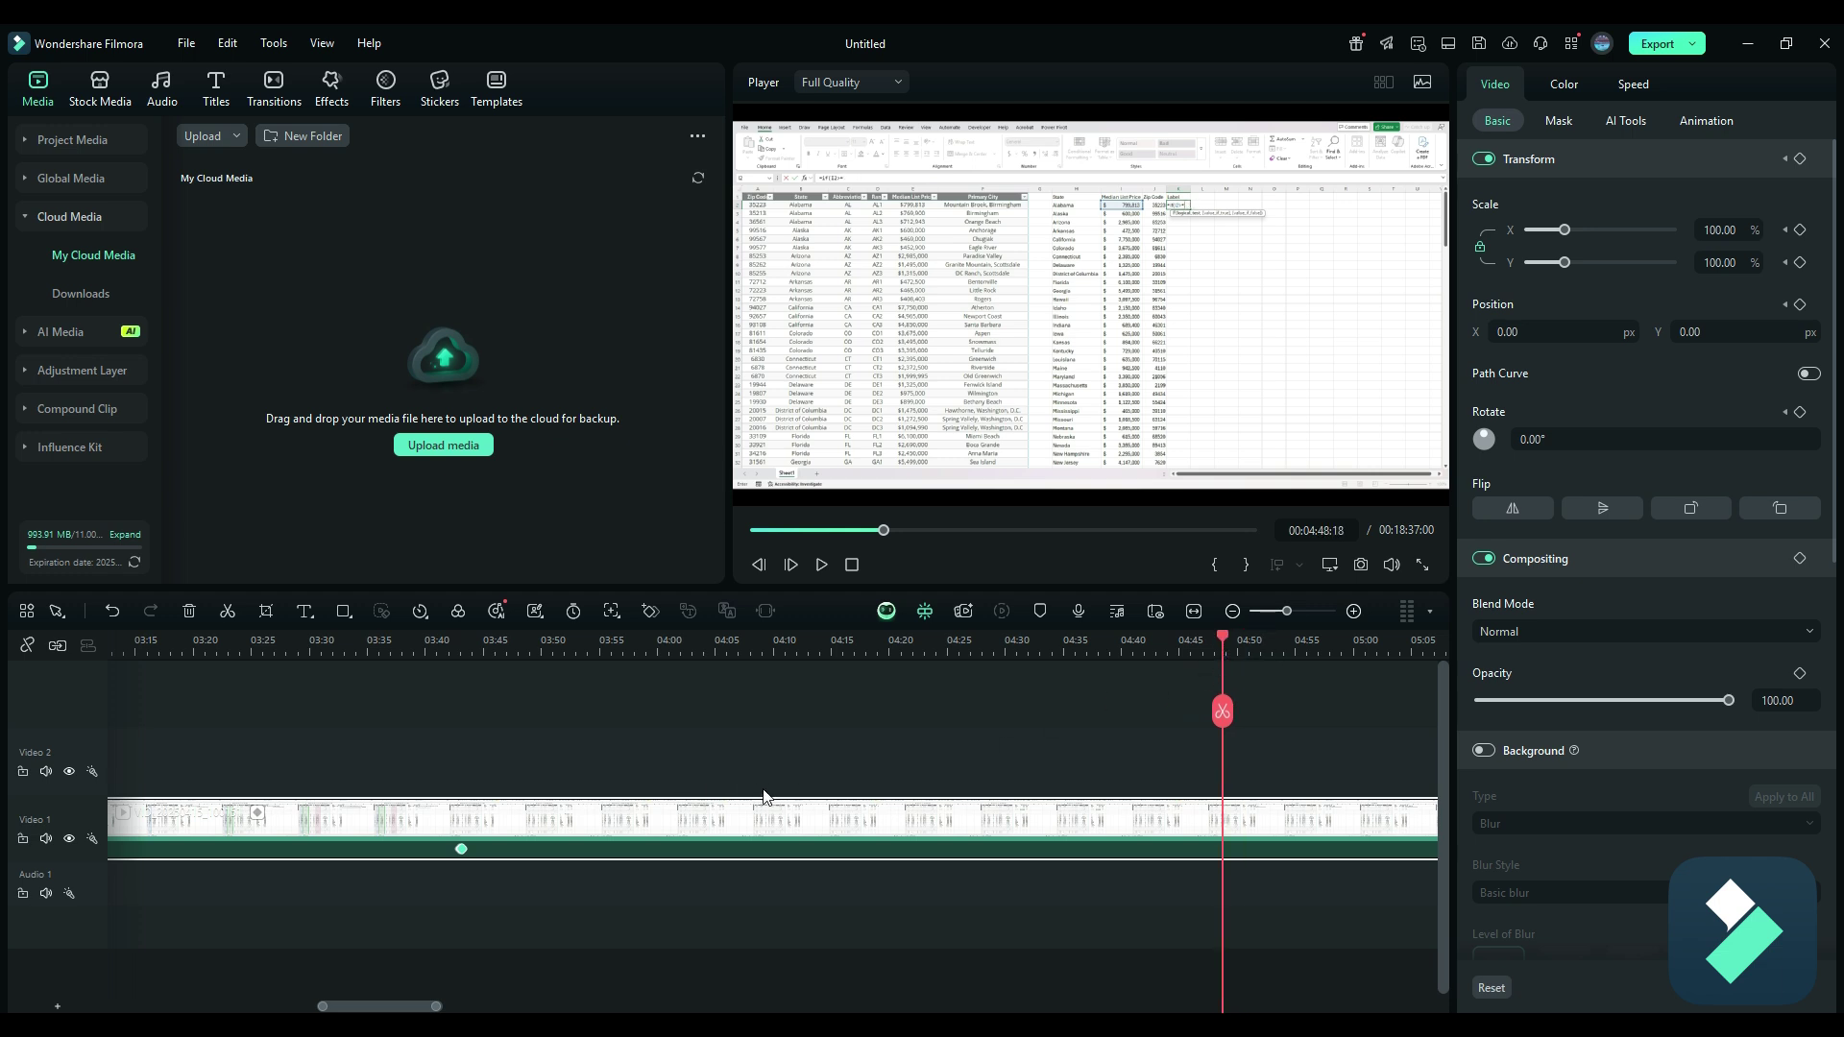
{"action": "left_click", "coordinate": [1794, 161]}
{"action": "left_click", "coordinate": [458, 850]}
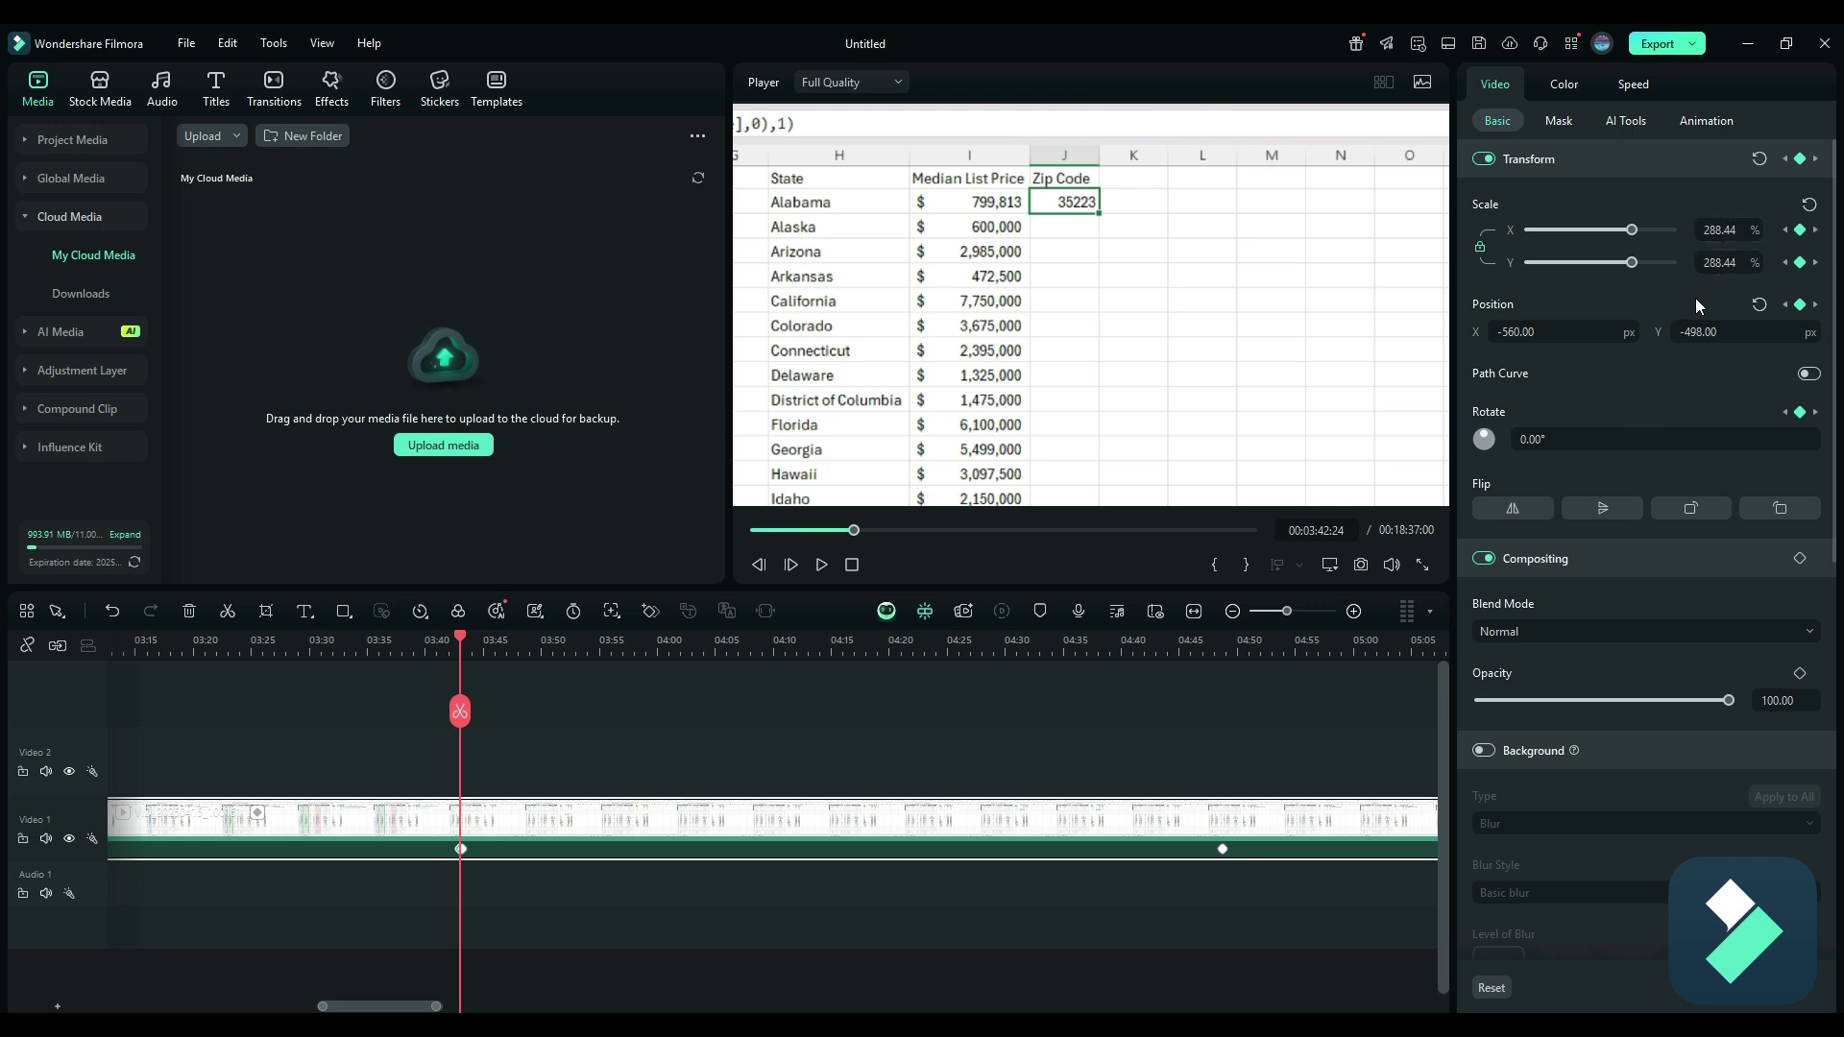
{"action": "left_click", "coordinate": [1222, 849]}
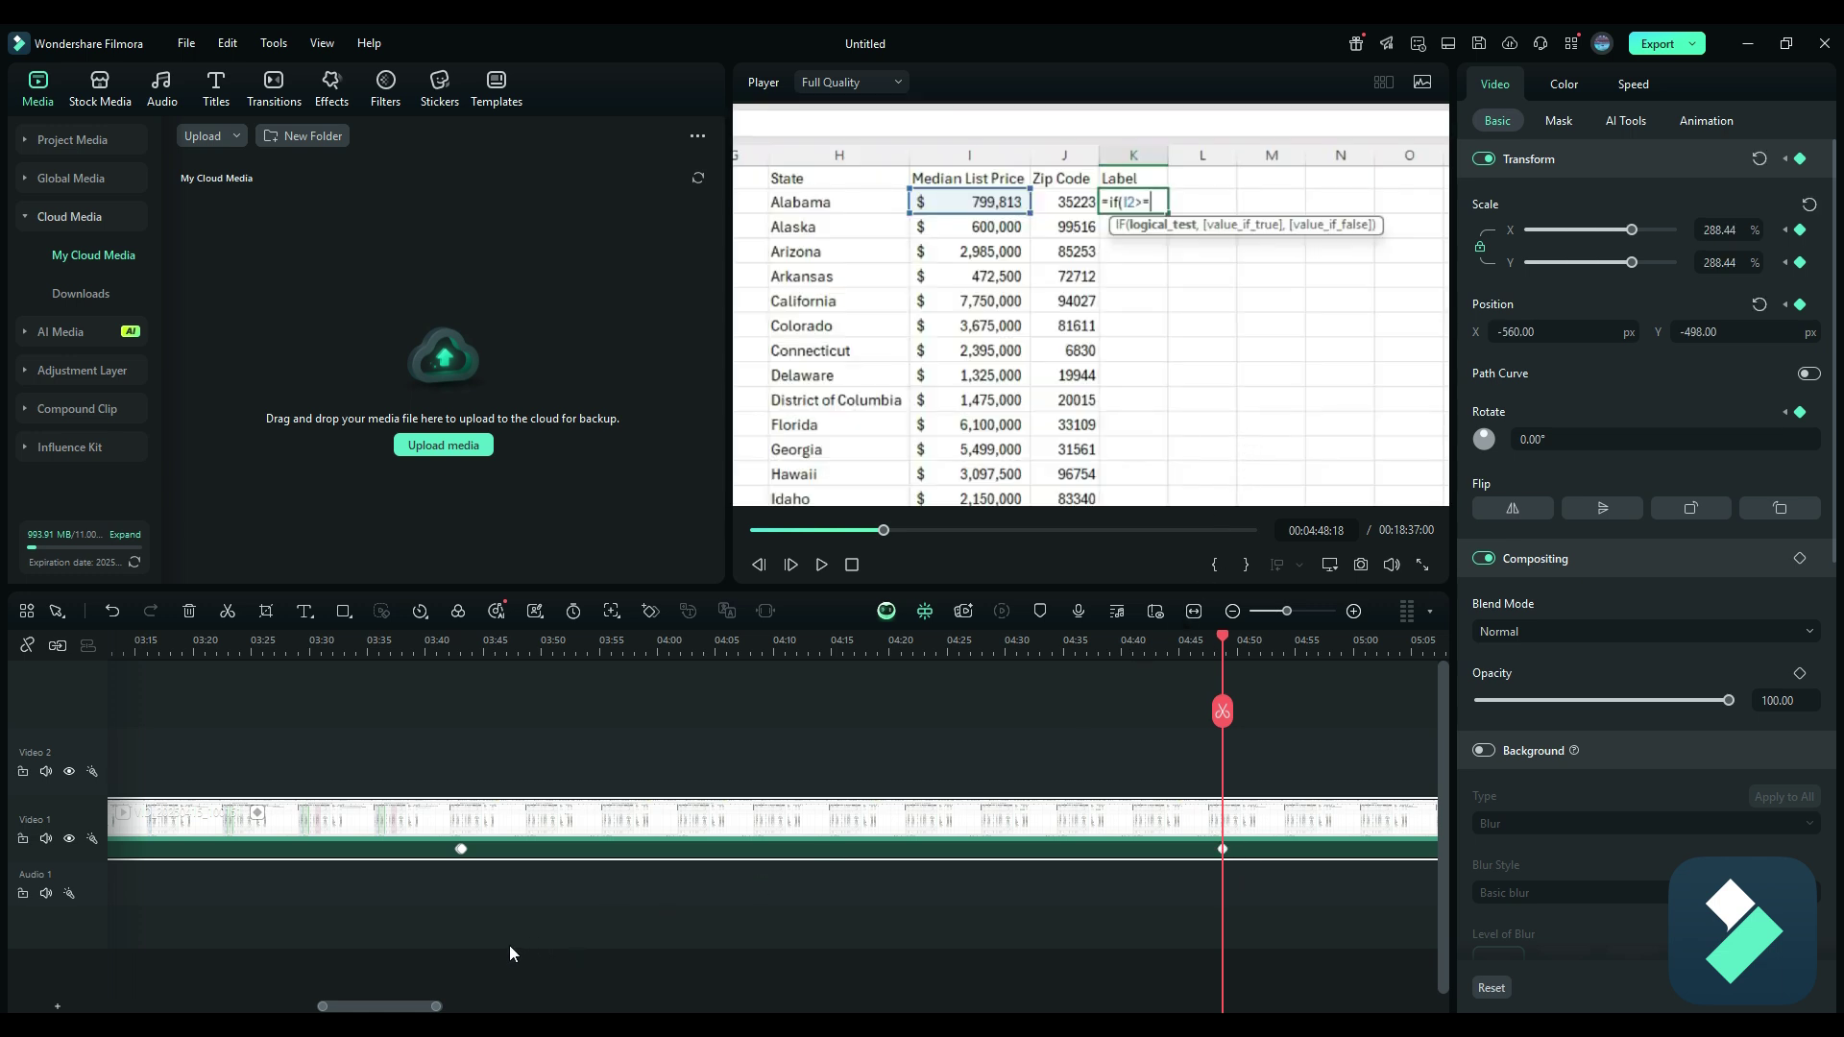
Pan the 04:48 zoom to Position X -1037 on the Label column, then reset to full frame at 05:13
{"action": "left_click_drag", "start_coordinate": [395, 1007], "coordinate": [451, 1008]}
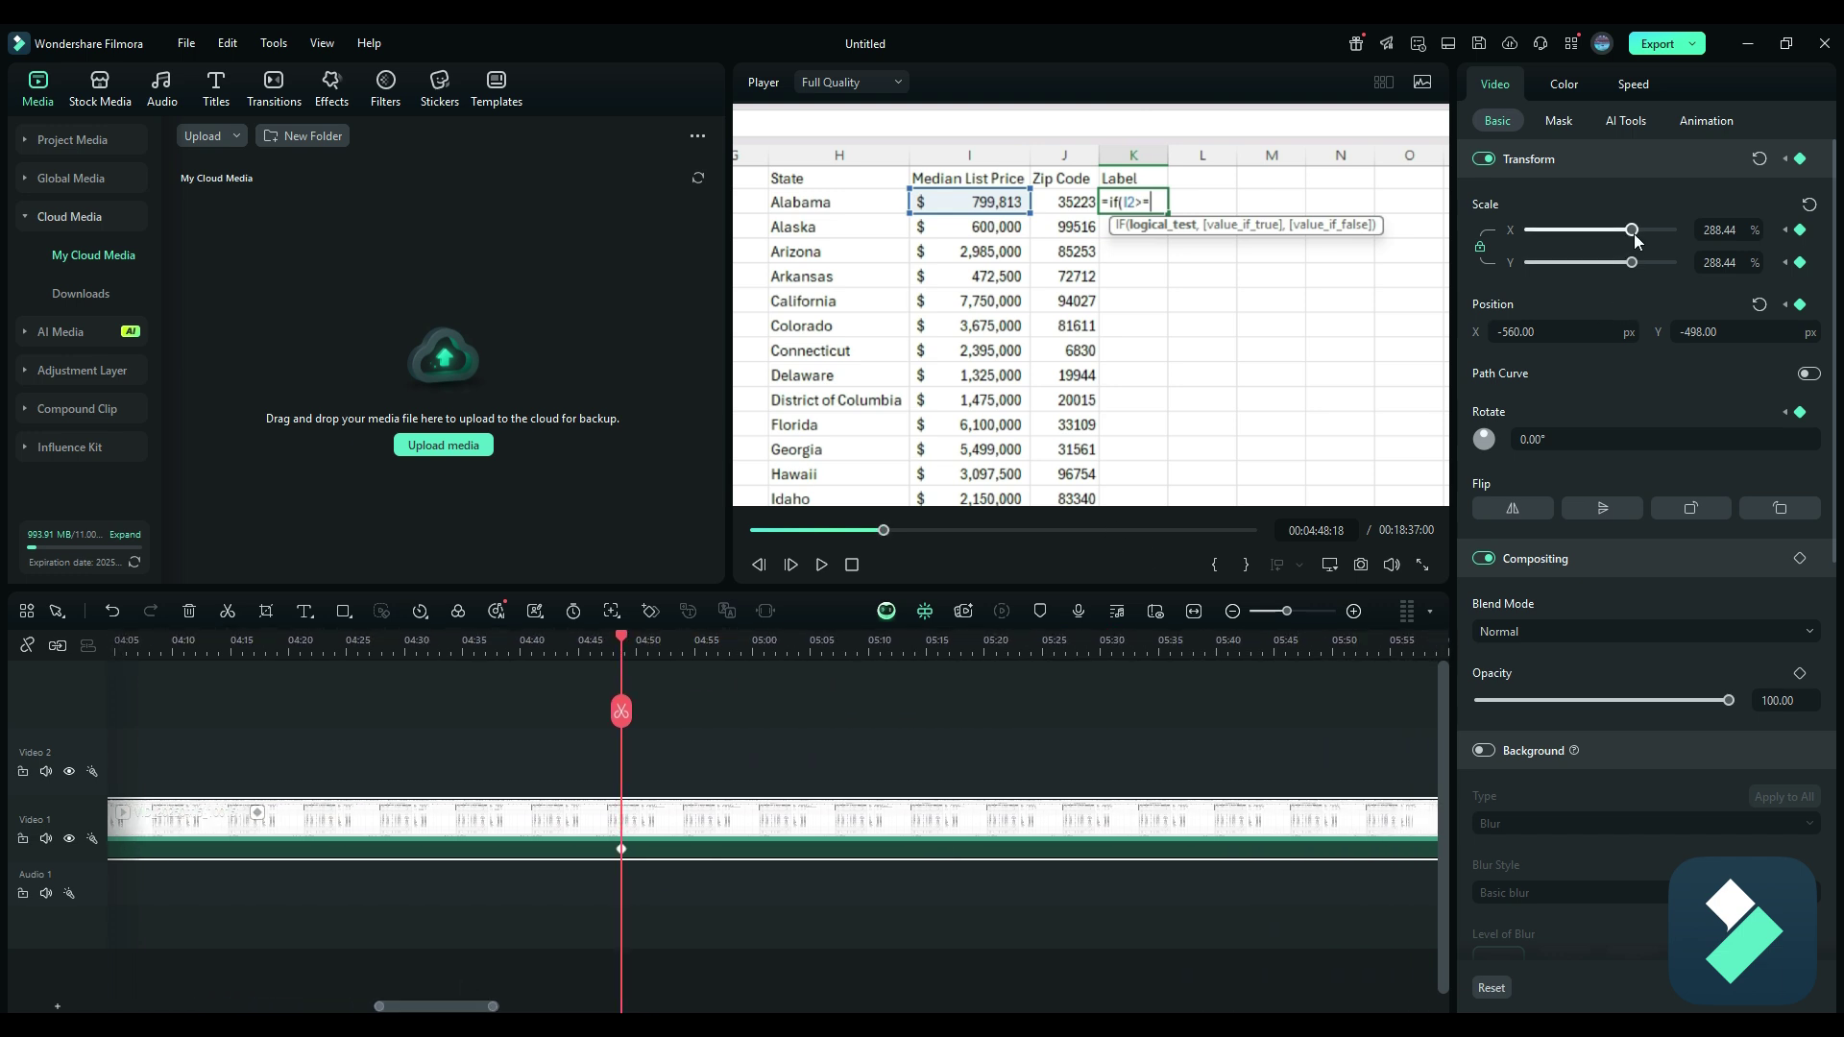
{"action": "left_click_drag", "start_coordinate": [1575, 331], "coordinate": [1488, 332]}
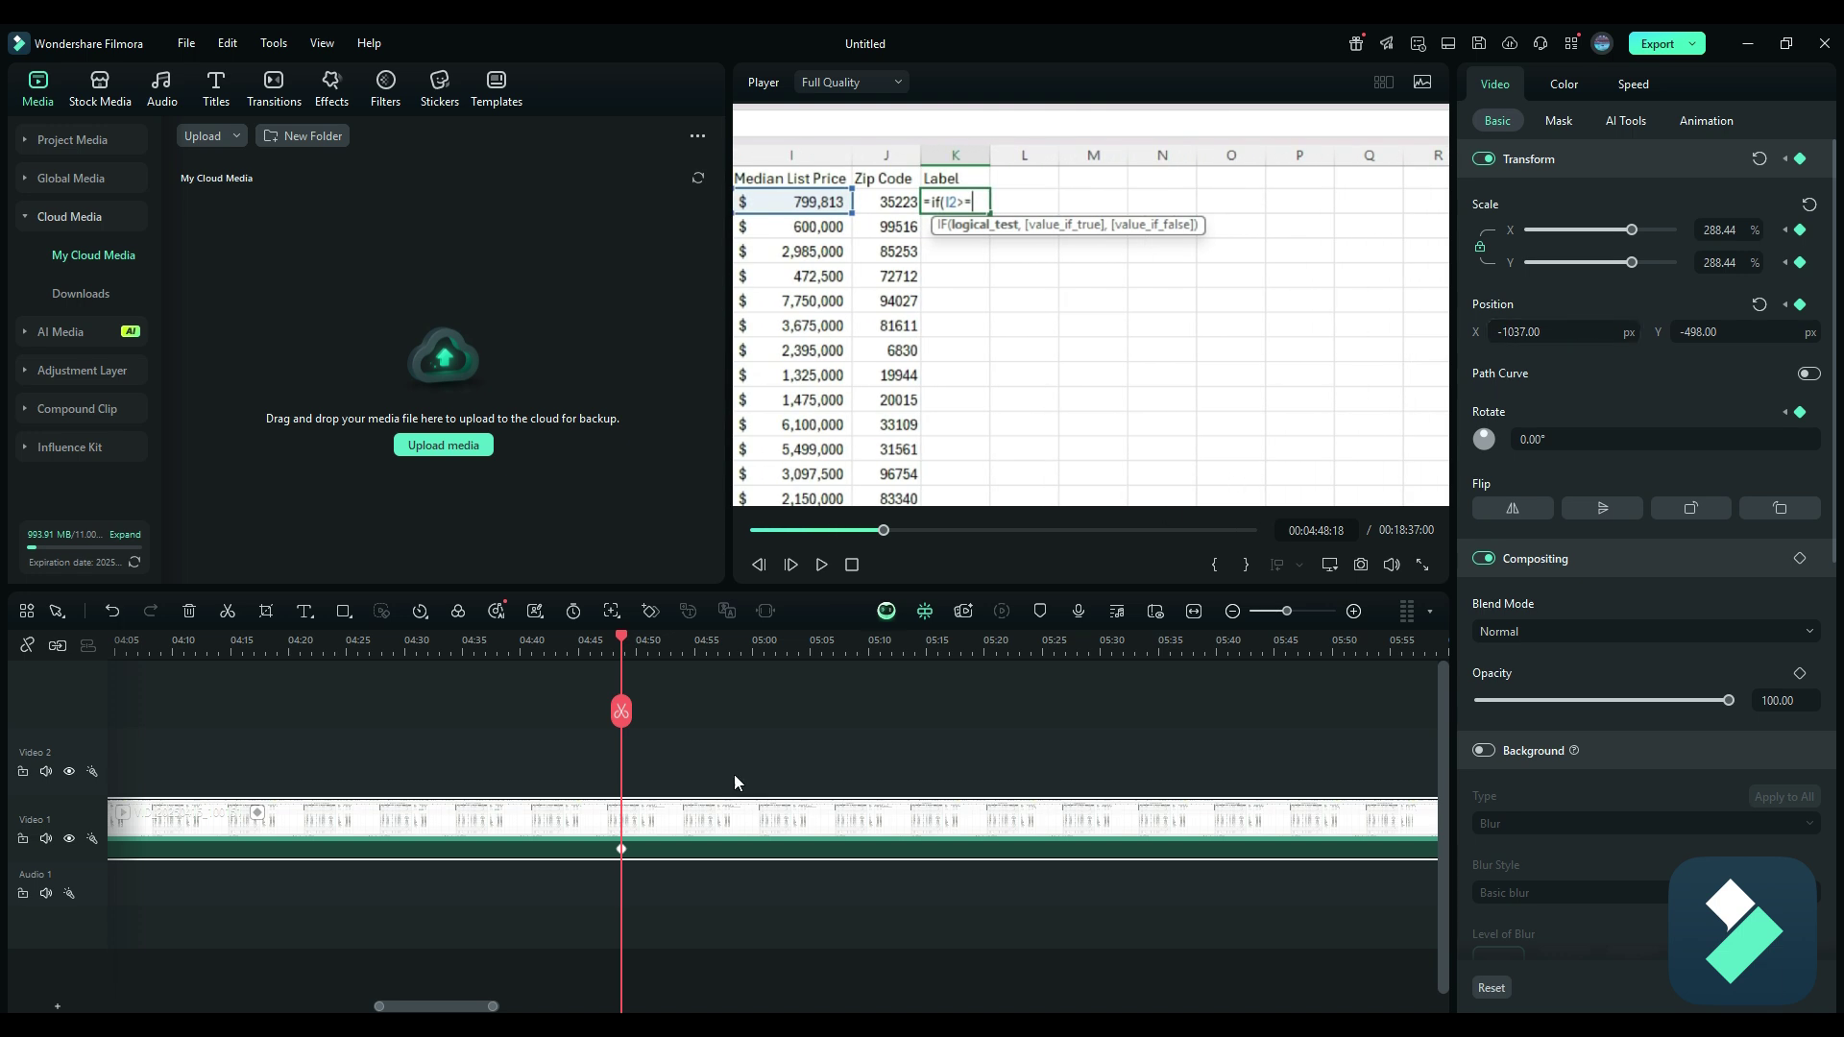
{"action": "left_click", "coordinate": [623, 852]}
{"action": "left_click_drag", "start_coordinate": [621, 647], "coordinate": [911, 642]}
{"action": "key", "text": "alt+["}
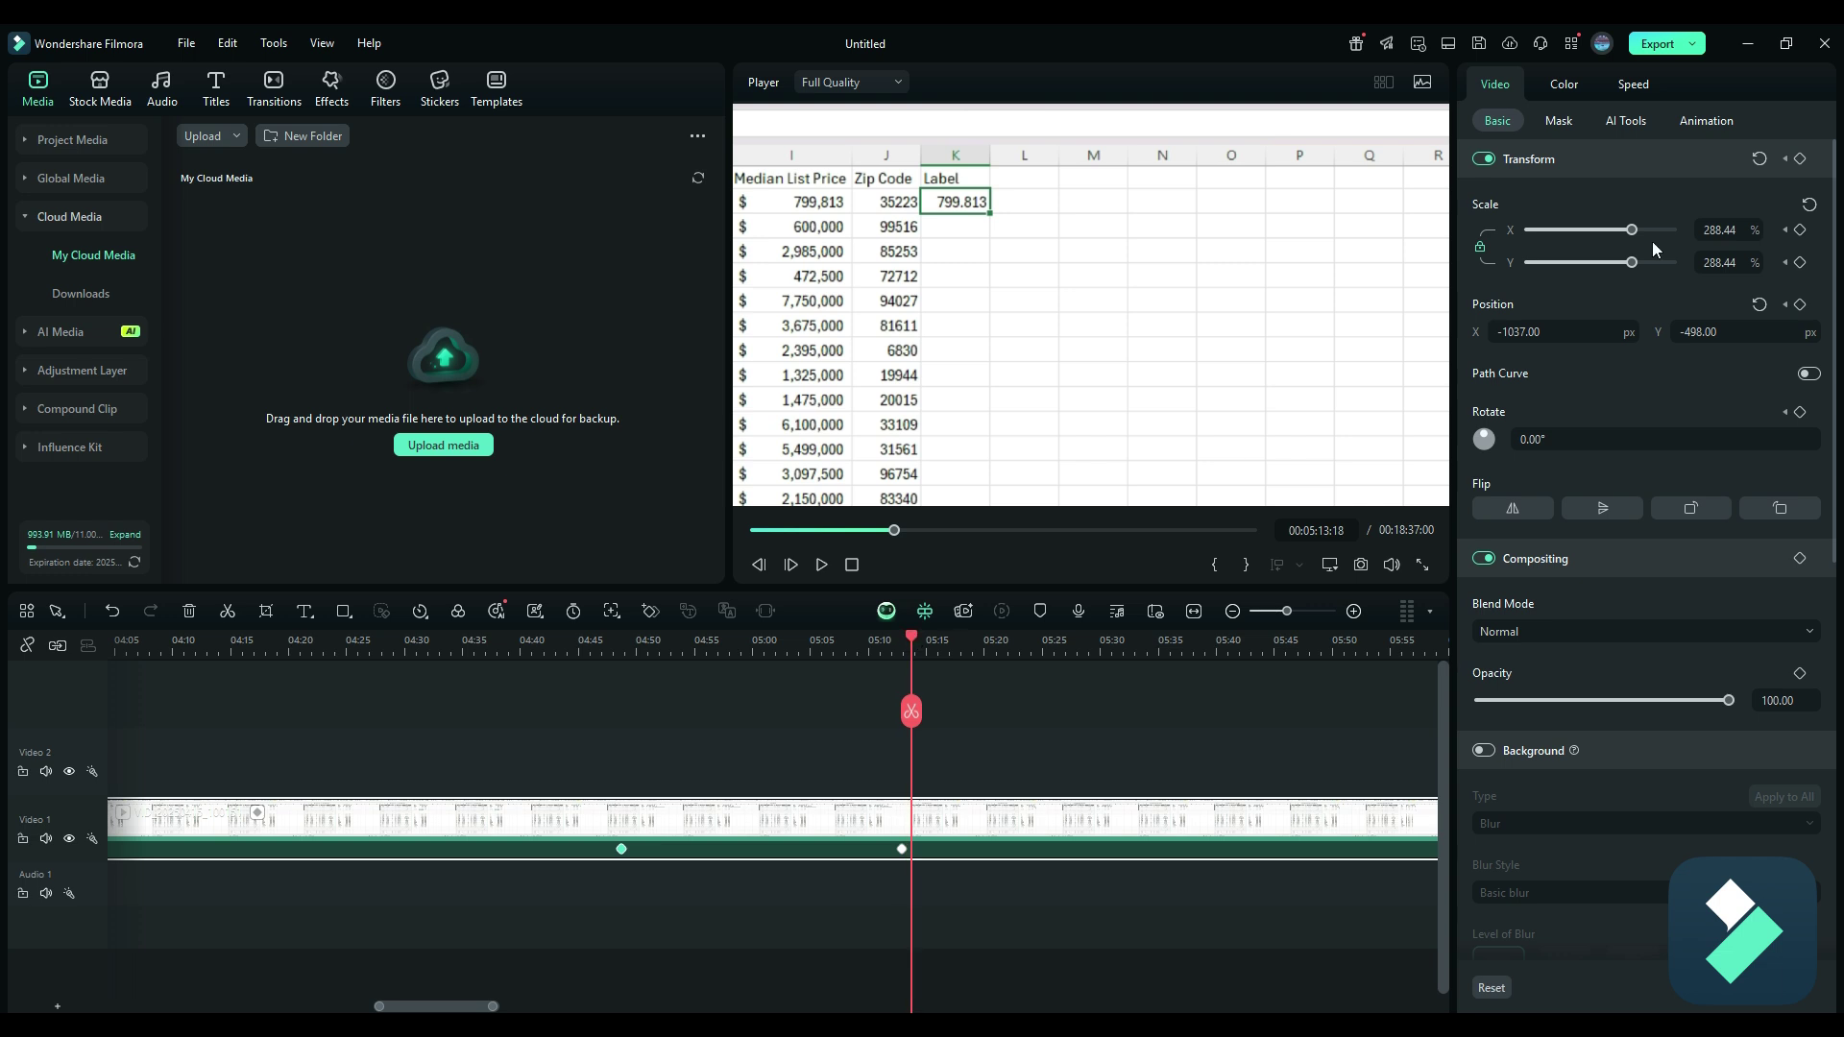
{"action": "left_click", "coordinate": [1759, 158]}
Add a full-frame reset keyframe just before 04:48 so the Label zoom starts from the whole sheet
{"action": "left_click", "coordinate": [598, 639]}
{"action": "key", "text": "space"}
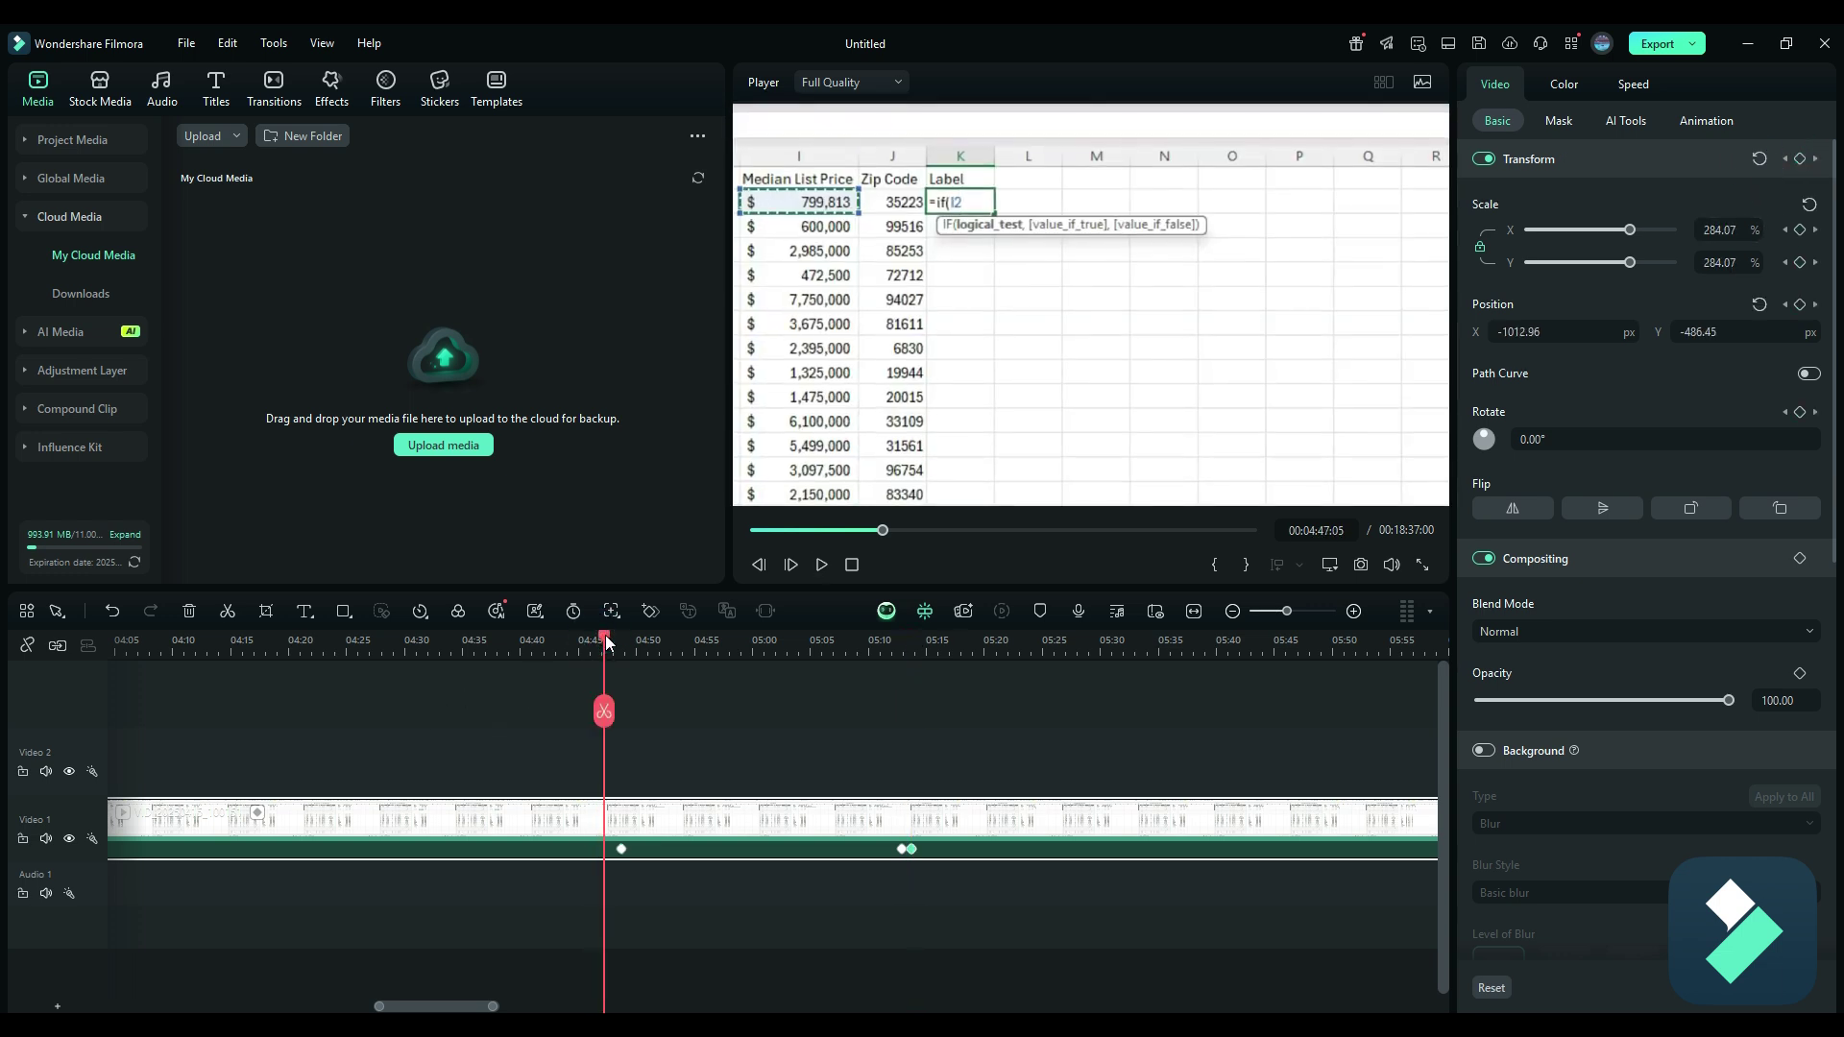
{"action": "left_click", "coordinate": [1799, 159]}
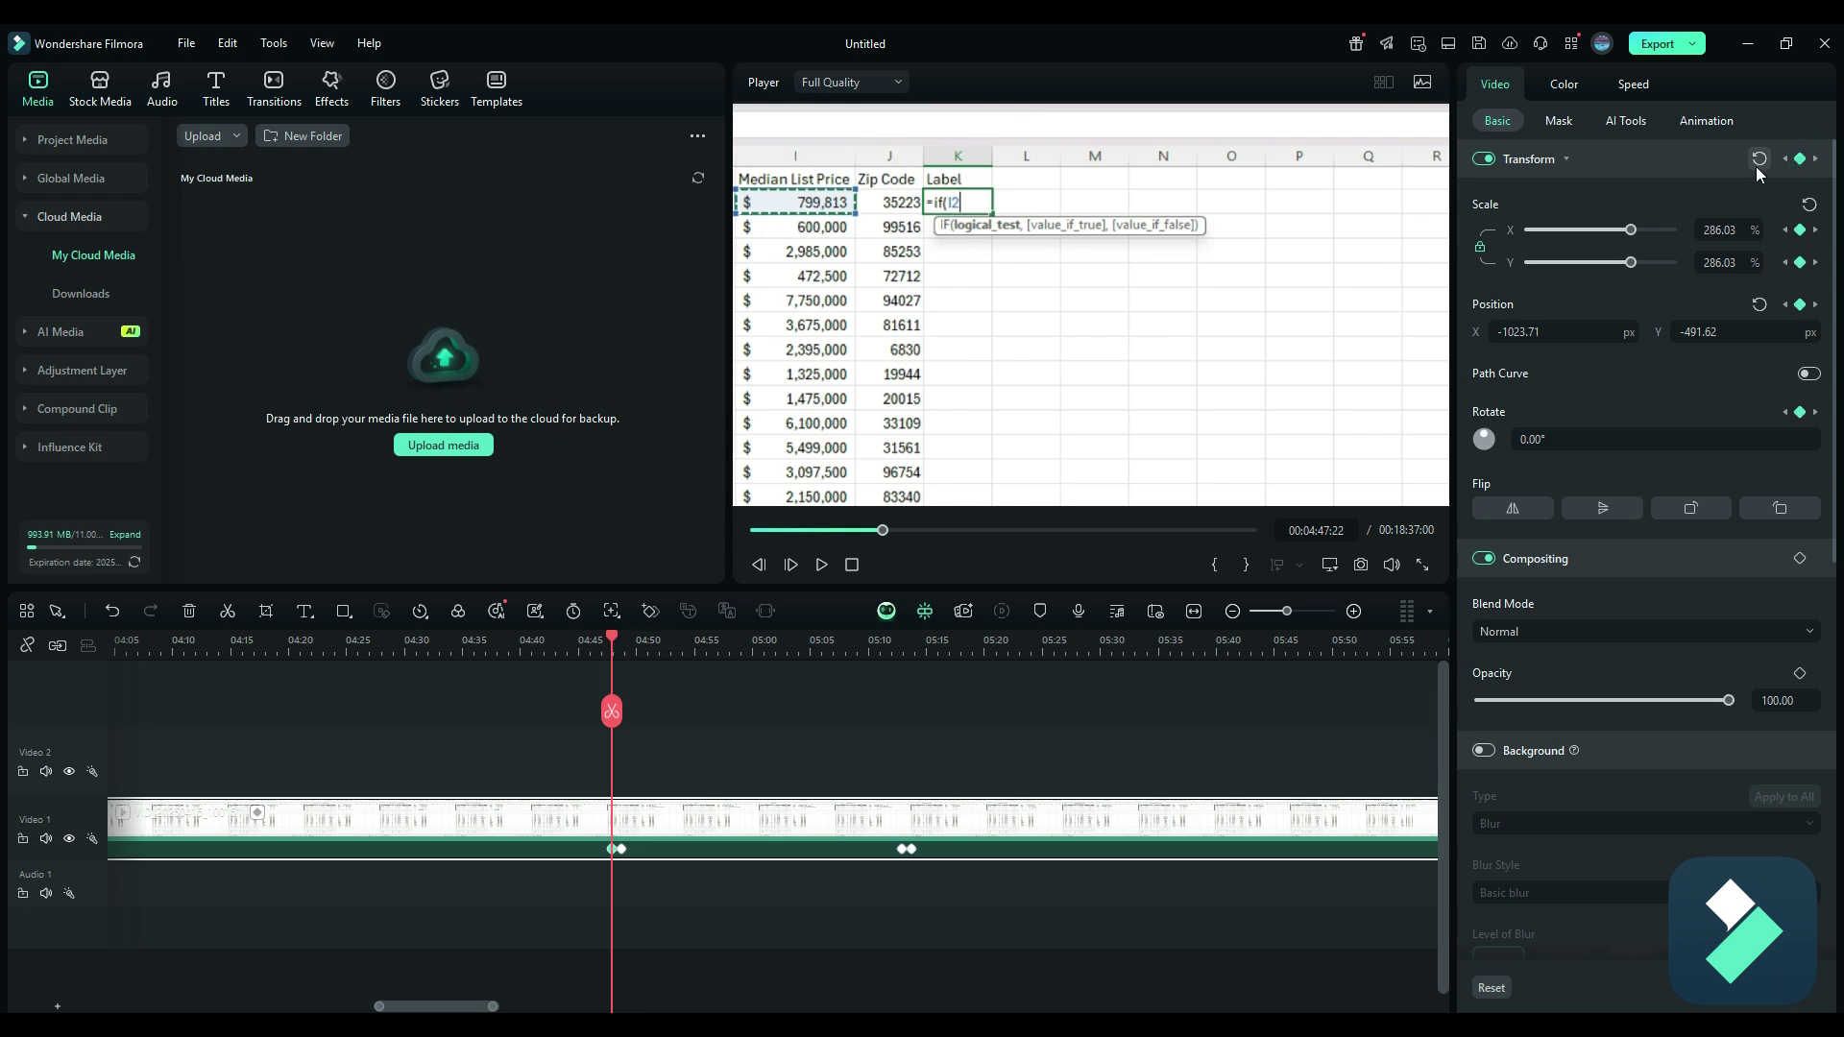
{"action": "left_click", "coordinate": [1759, 158]}
{"action": "mouse_move", "coordinate": [614, 643]}
{"action": "left_mouse_down"}
{"action": "mouse_move", "coordinate": [584, 643]}
{"action": "mouse_move", "coordinate": [601, 660]}
{"action": "left_mouse_up"}
{"action": "scroll", "coordinate": [624, 855], "scroll_direction": "up", "scroll_amount": 3}
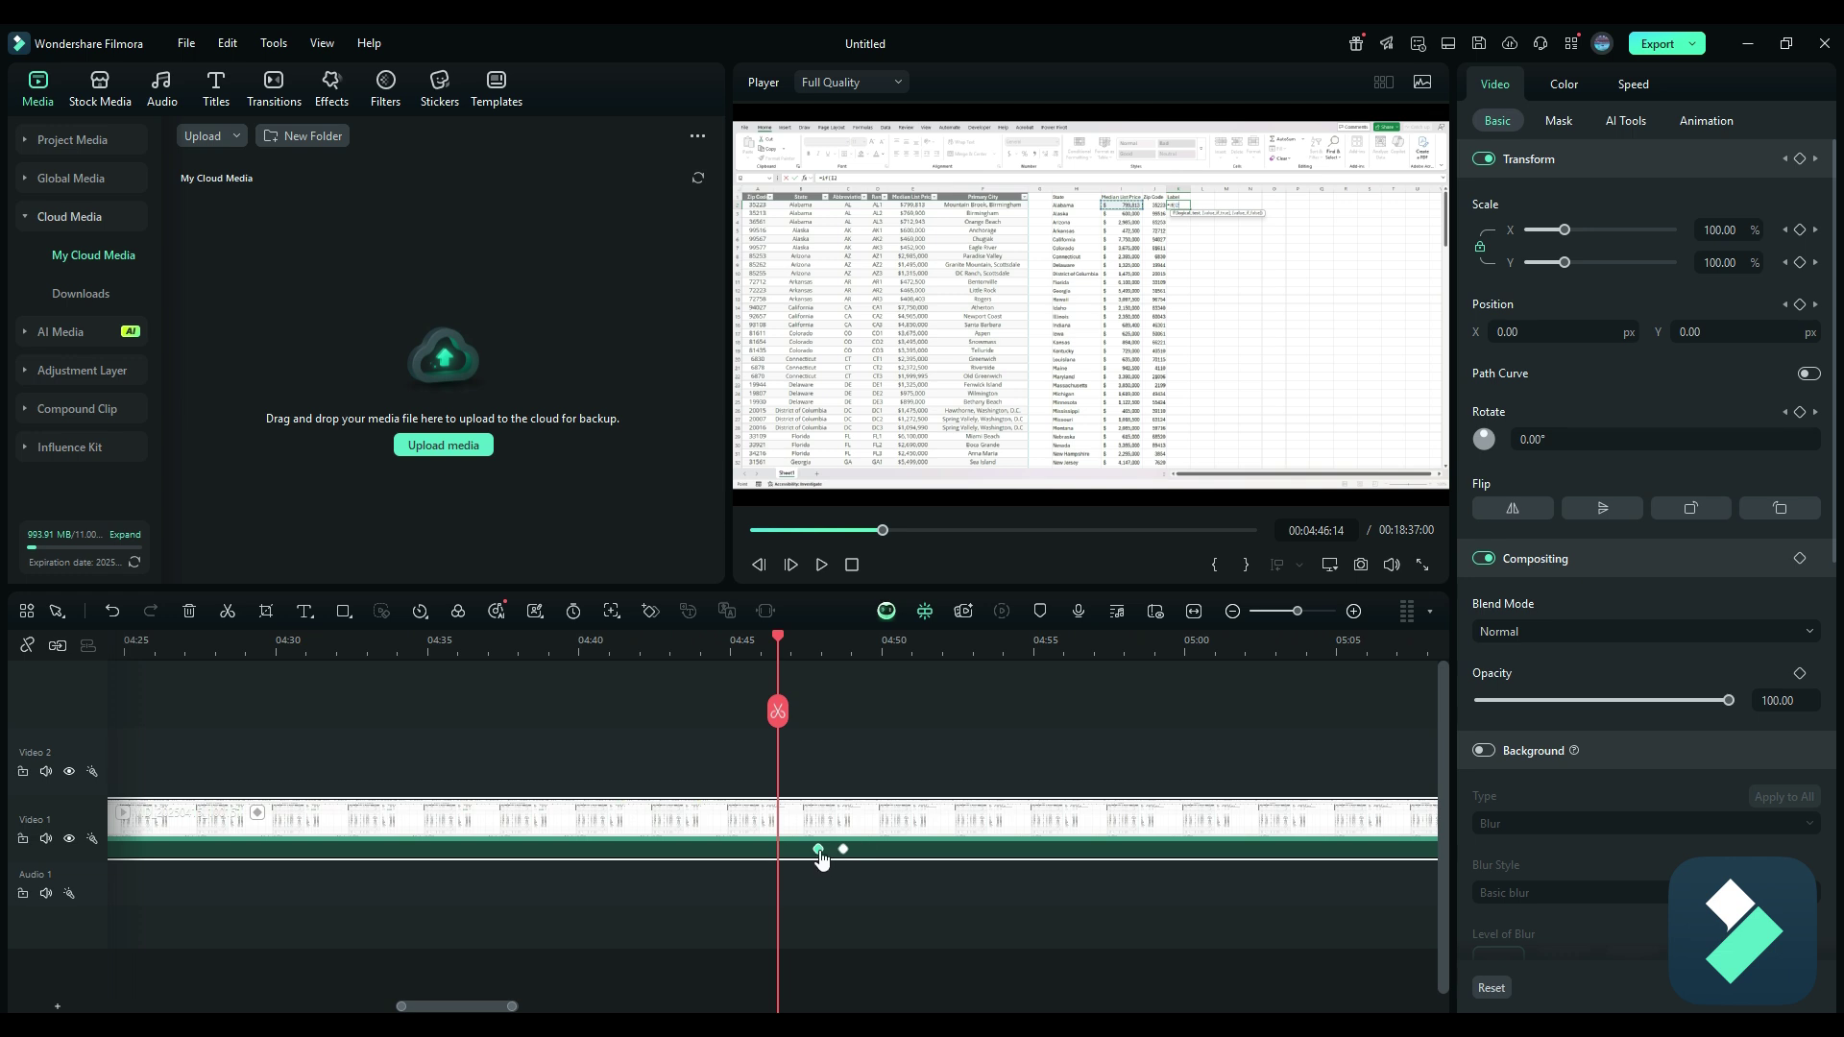
Move the 04:47 keyframe nearer the zoom-in, preview it, then shift the 05:13 zoom-out keyframe
{"action": "left_click", "coordinate": [818, 849]}
{"action": "left_click_drag", "start_coordinate": [825, 849], "coordinate": [830, 849]}
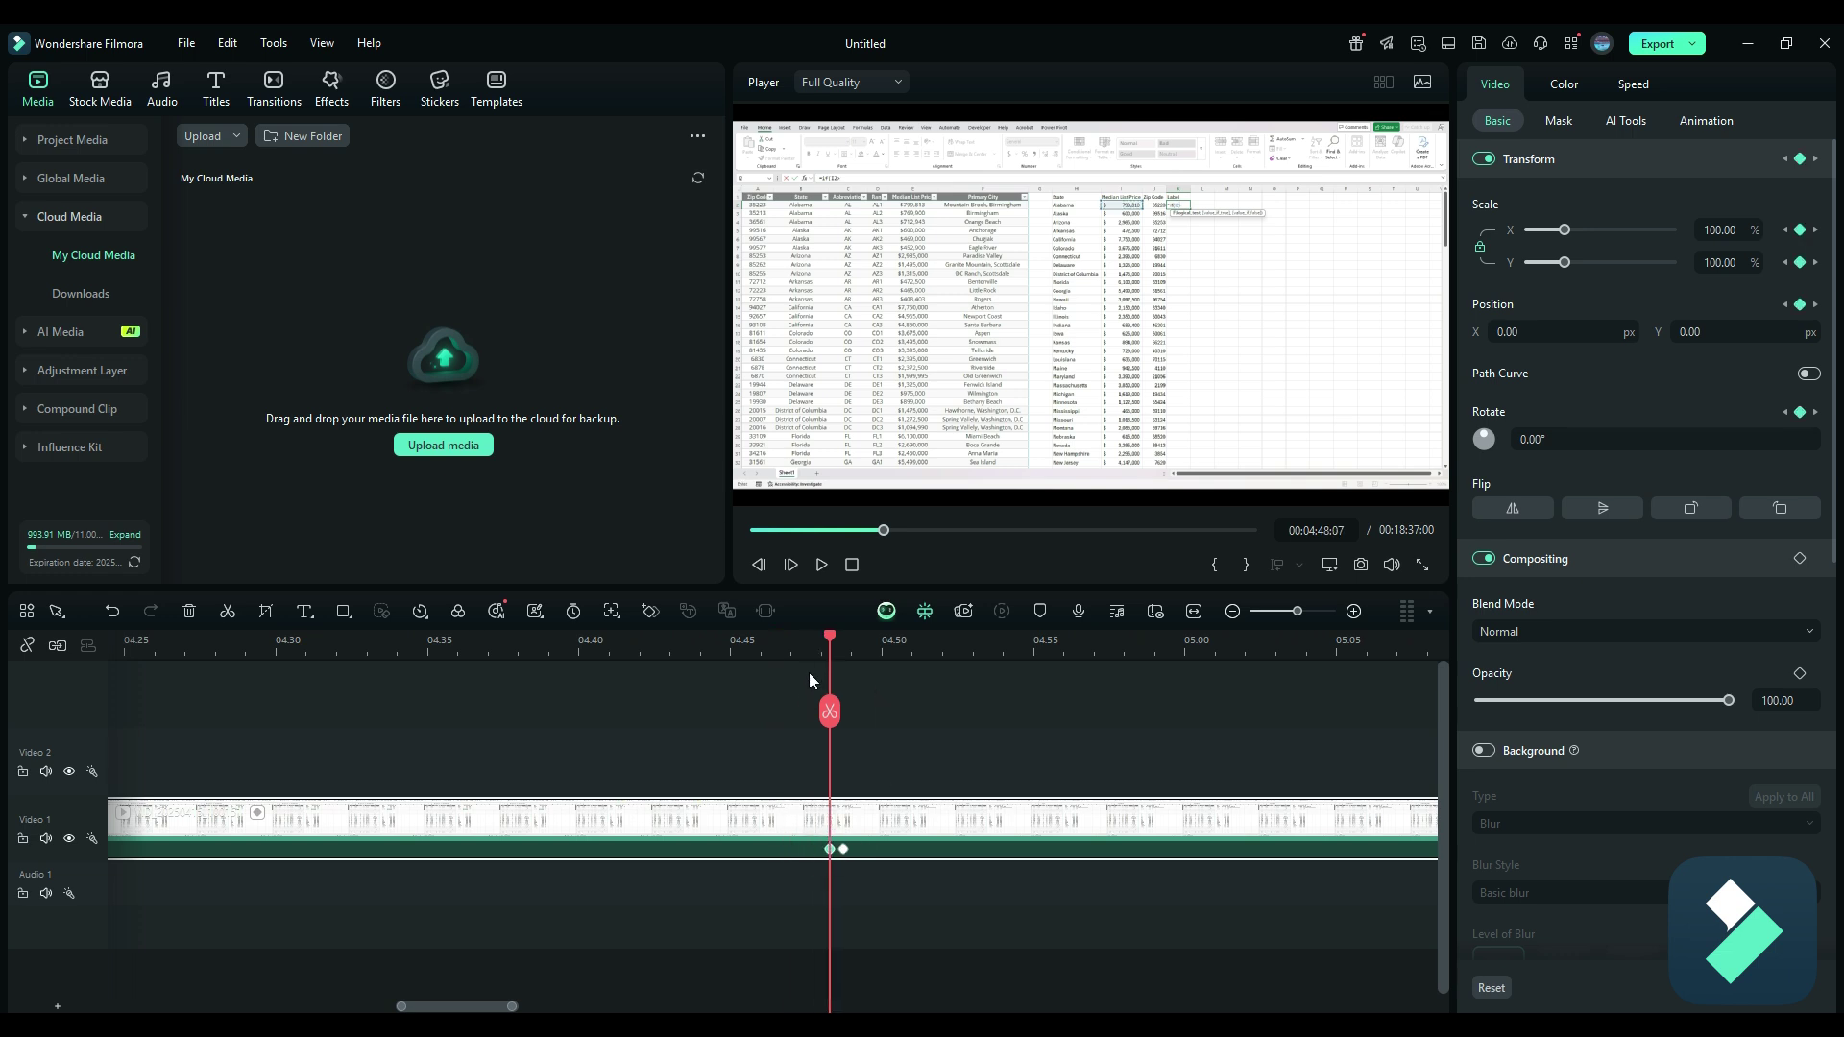
{"action": "left_click_drag", "start_coordinate": [826, 637], "coordinate": [809, 639]}
{"action": "left_click", "coordinate": [824, 564]}
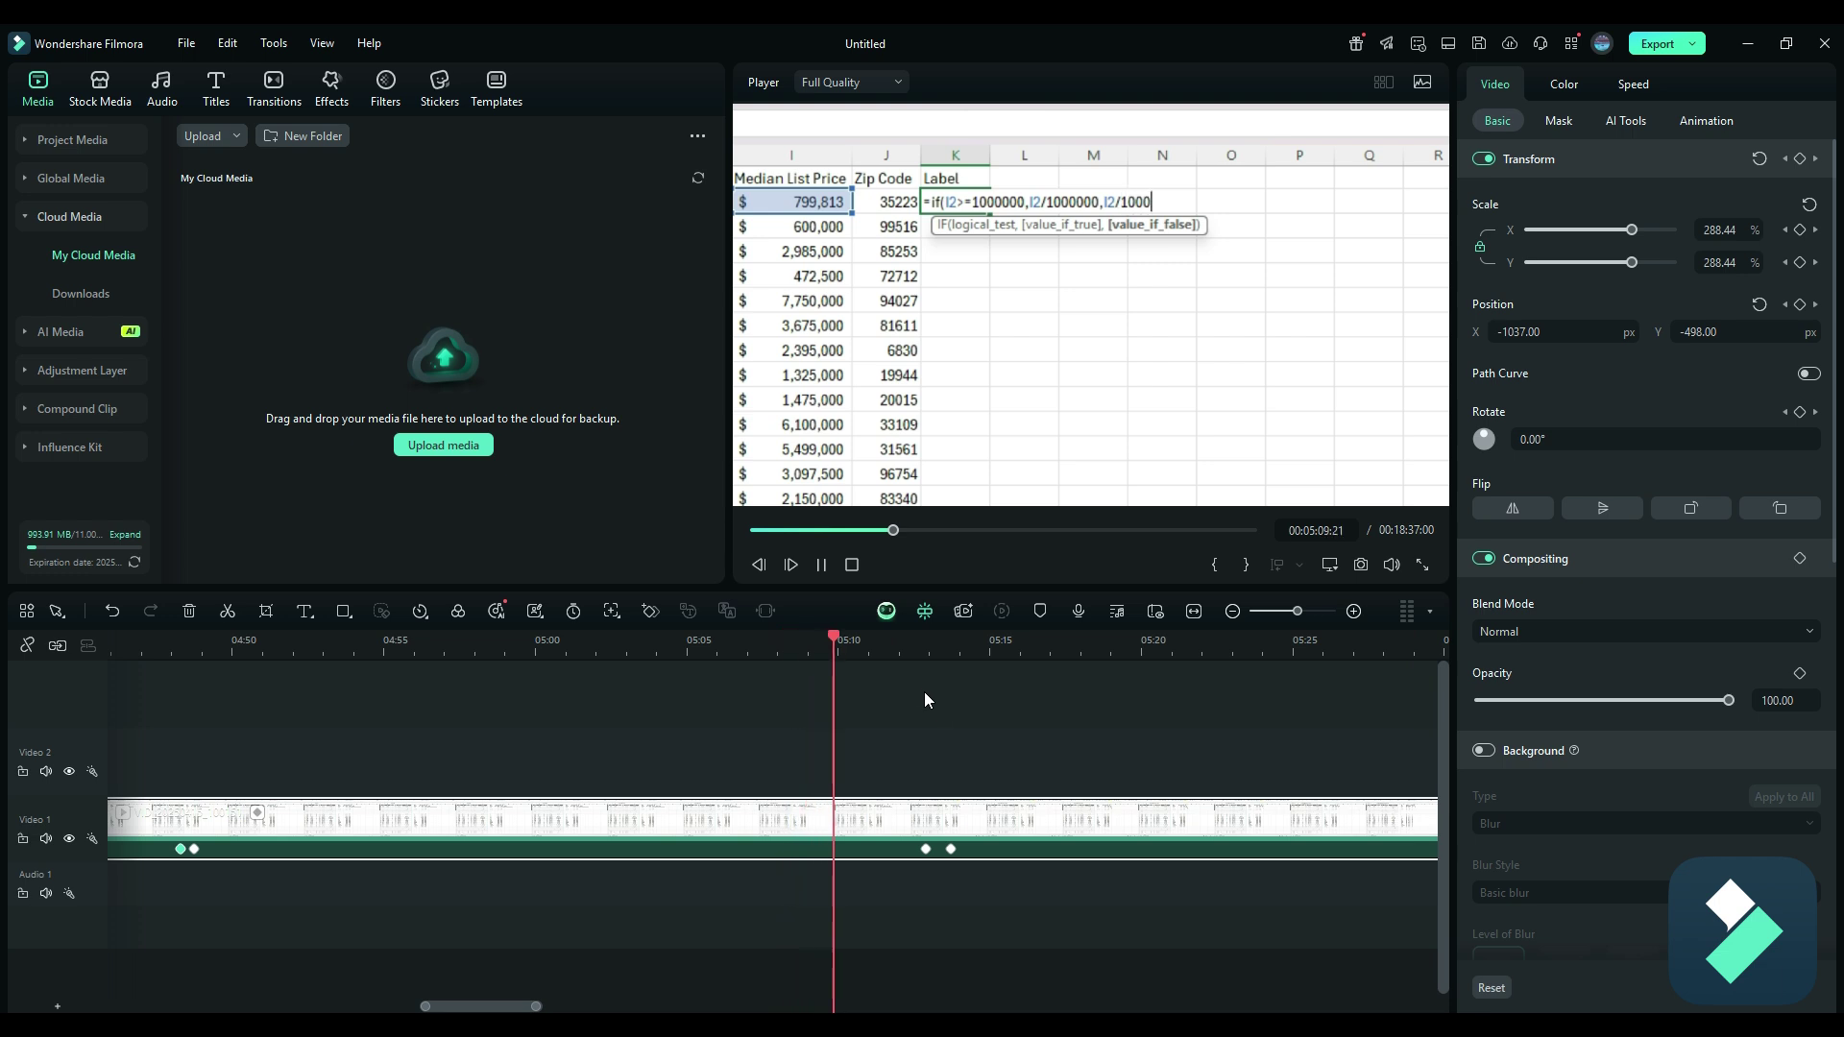
{"action": "left_click", "coordinate": [819, 569]}
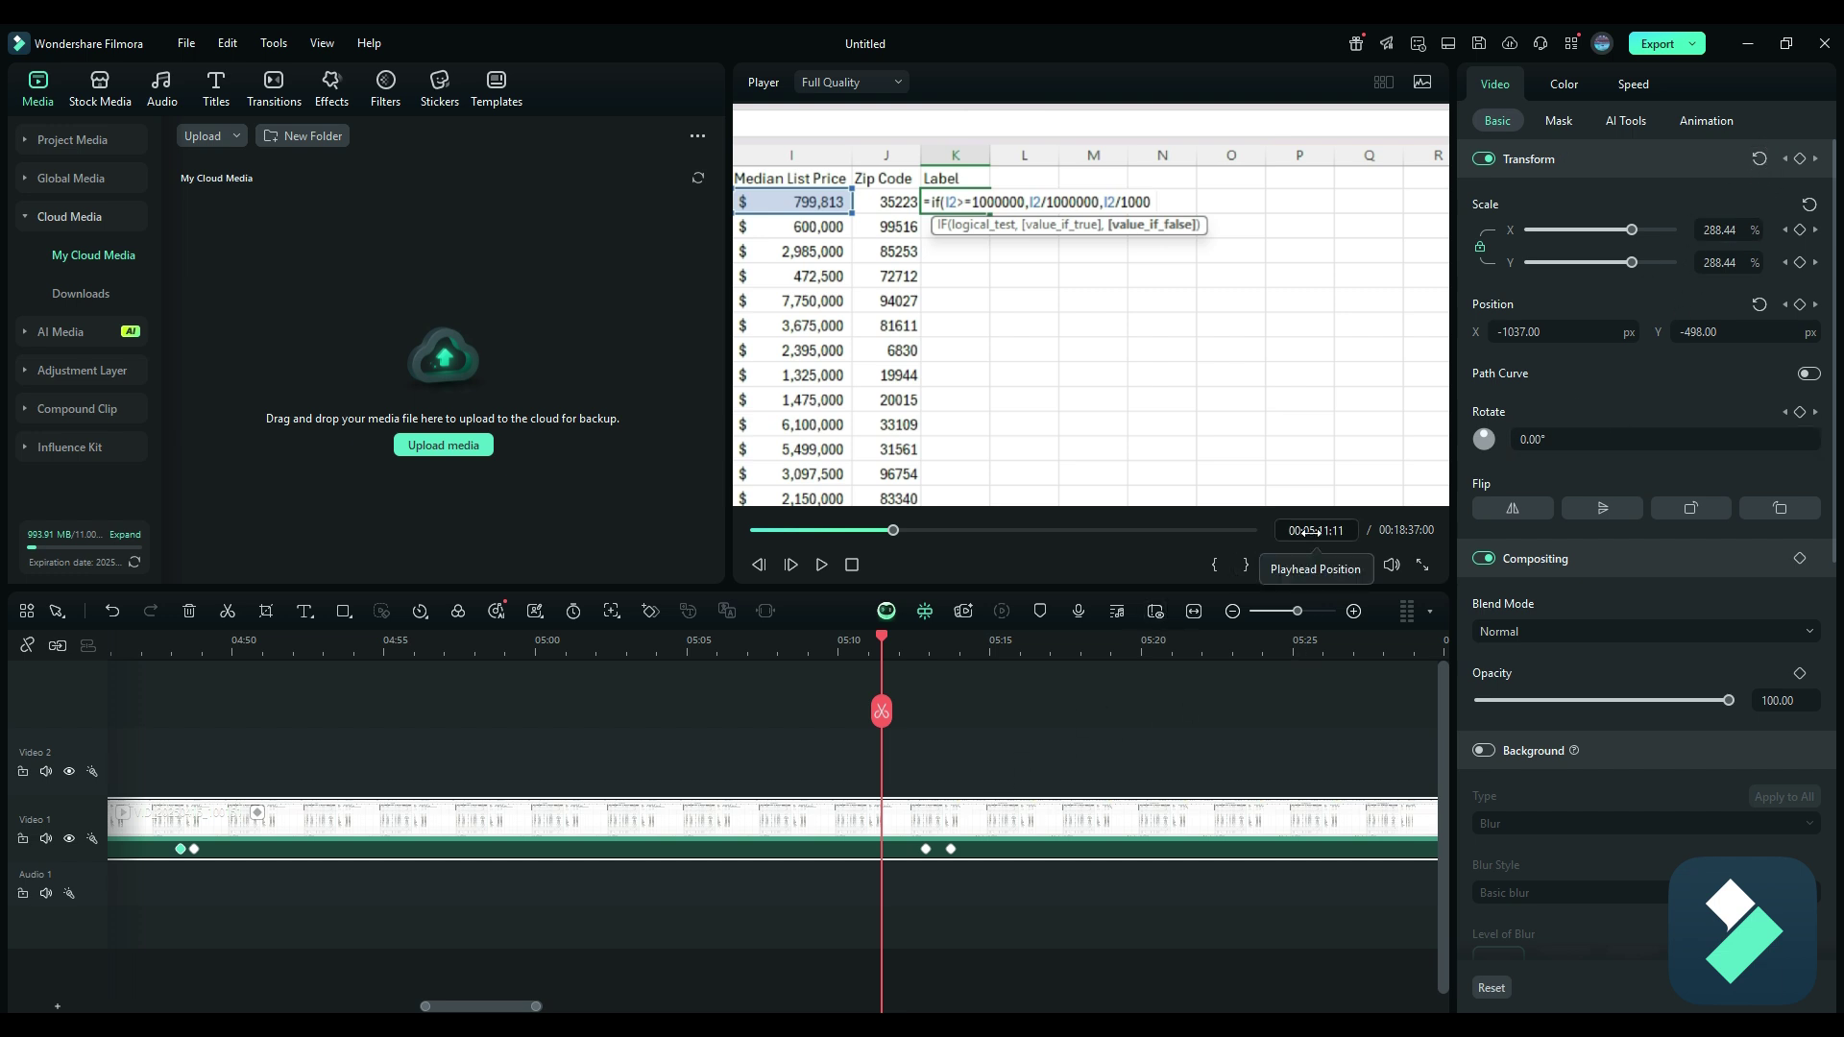
{"action": "left_click", "coordinate": [951, 849]}
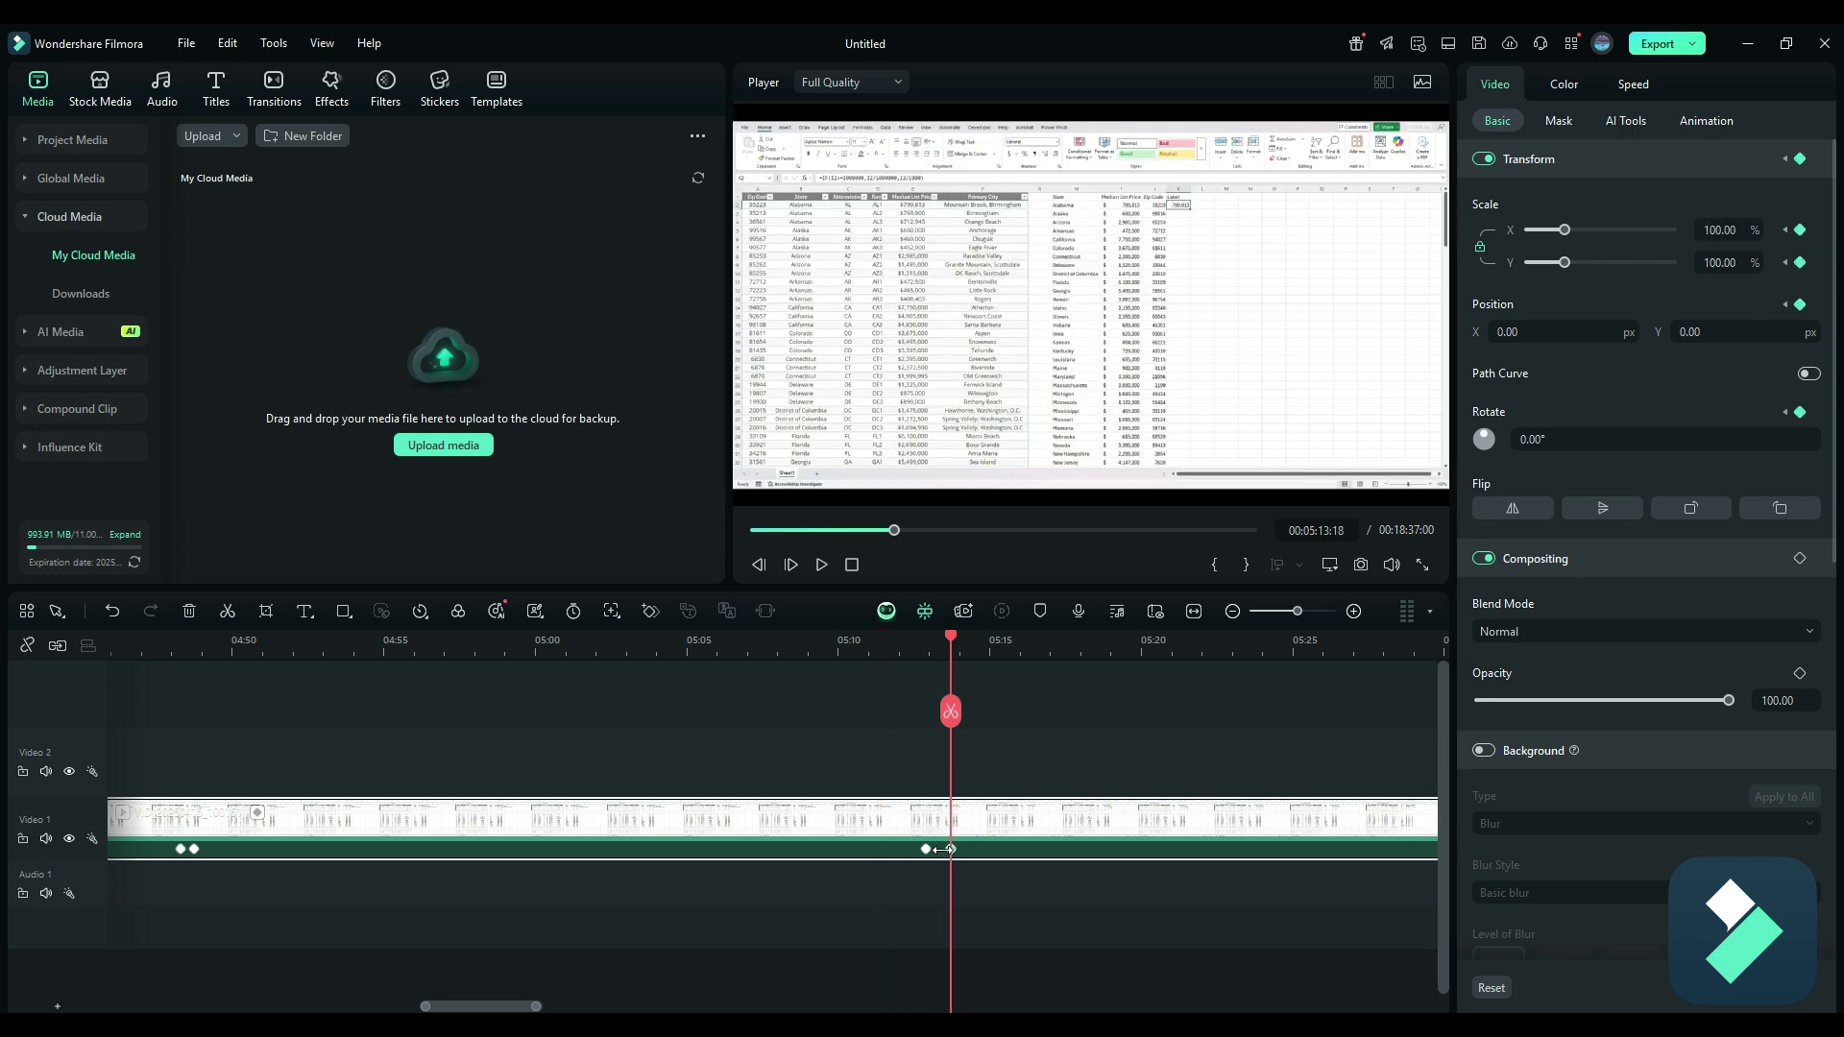
{"action": "mouse_move", "coordinate": [950, 849]}
{"action": "left_mouse_down"}
{"action": "mouse_move", "coordinate": [1087, 845]}
{"action": "mouse_move", "coordinate": [941, 868]}
{"action": "left_mouse_up"}
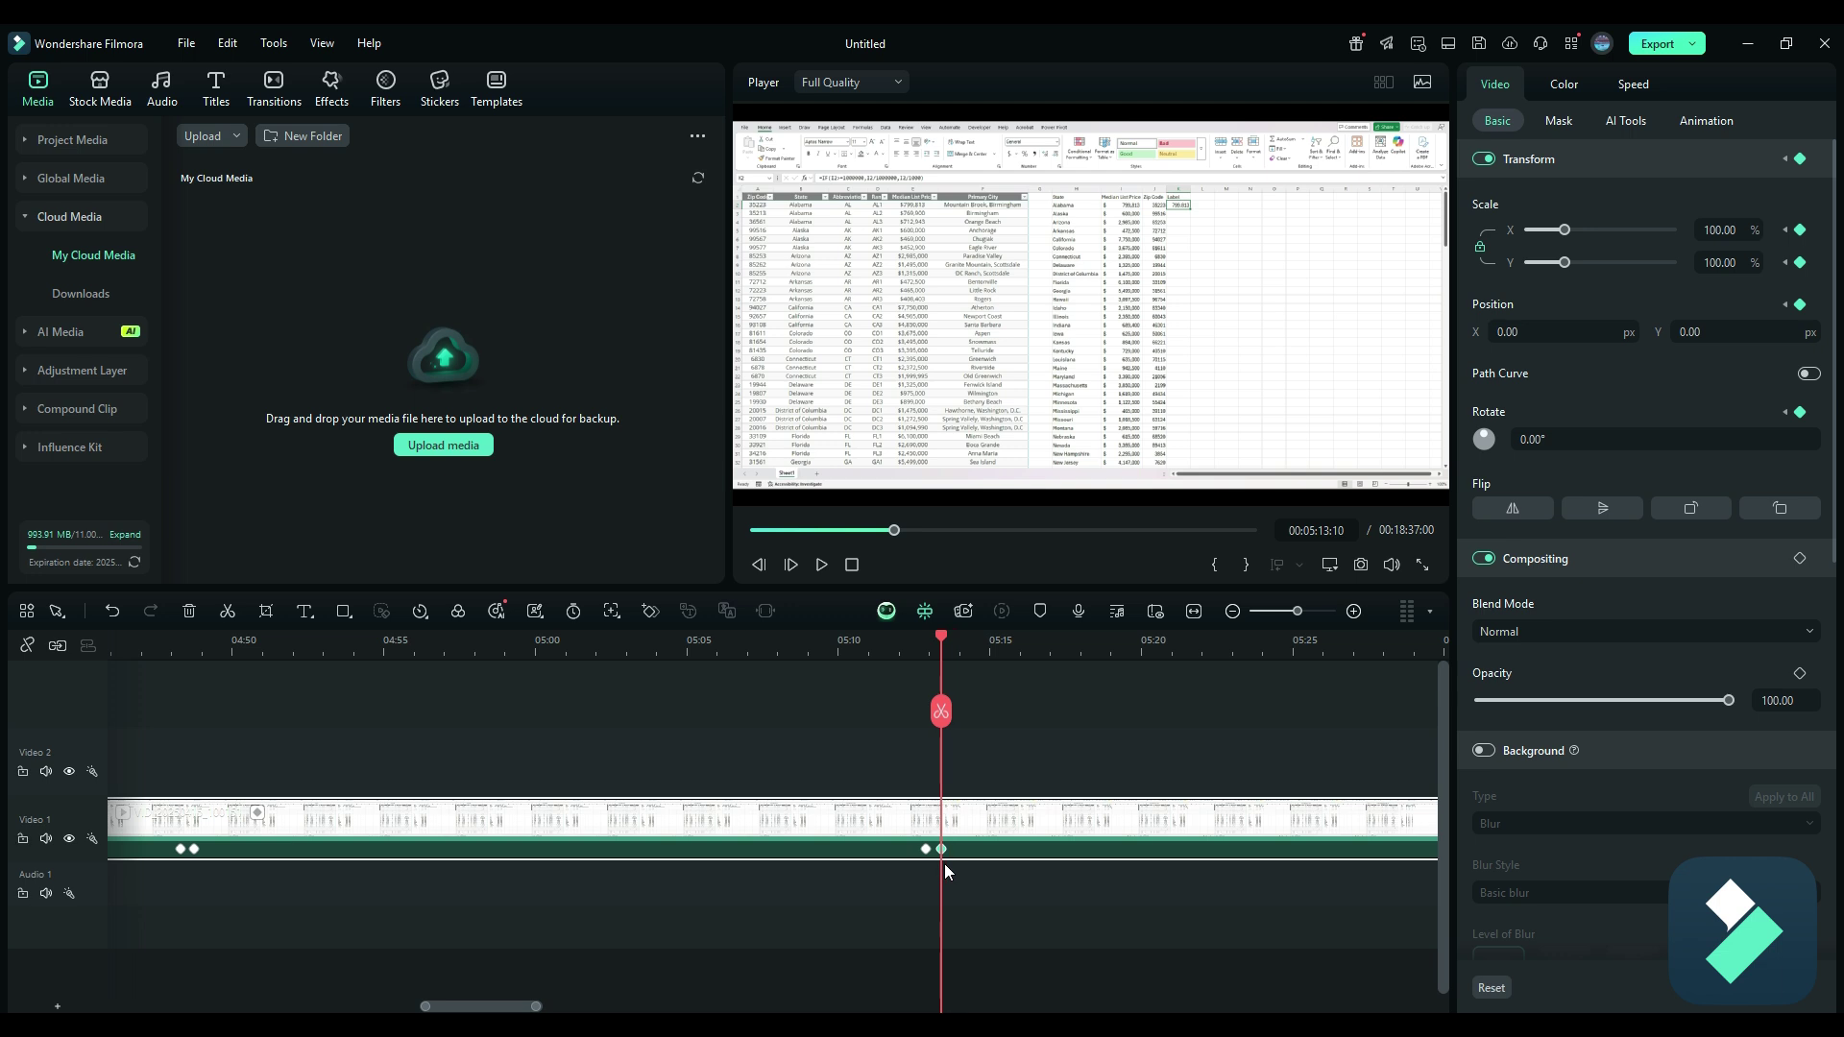